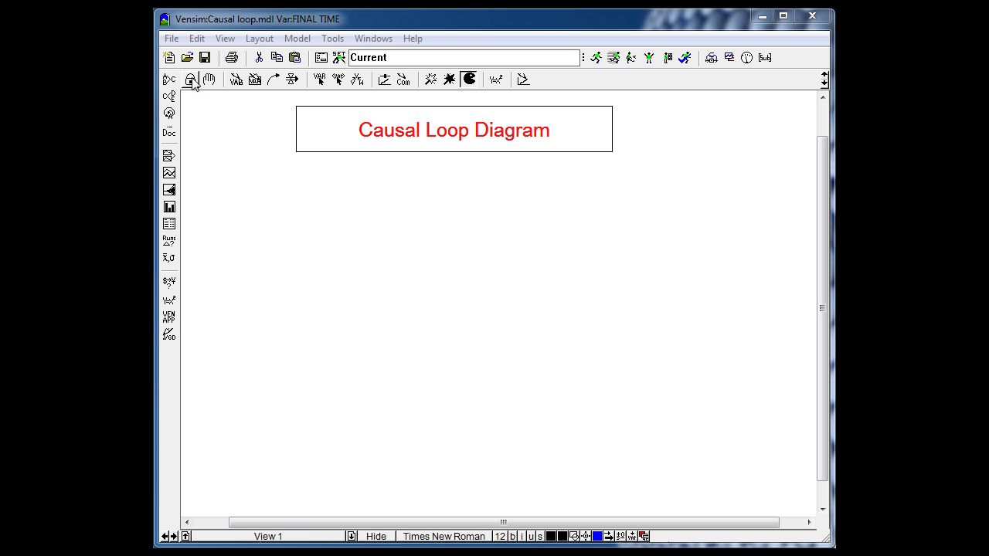
# Select the Lock and Rate tools, then bring up the File menu
pyautogui.click(192, 81)
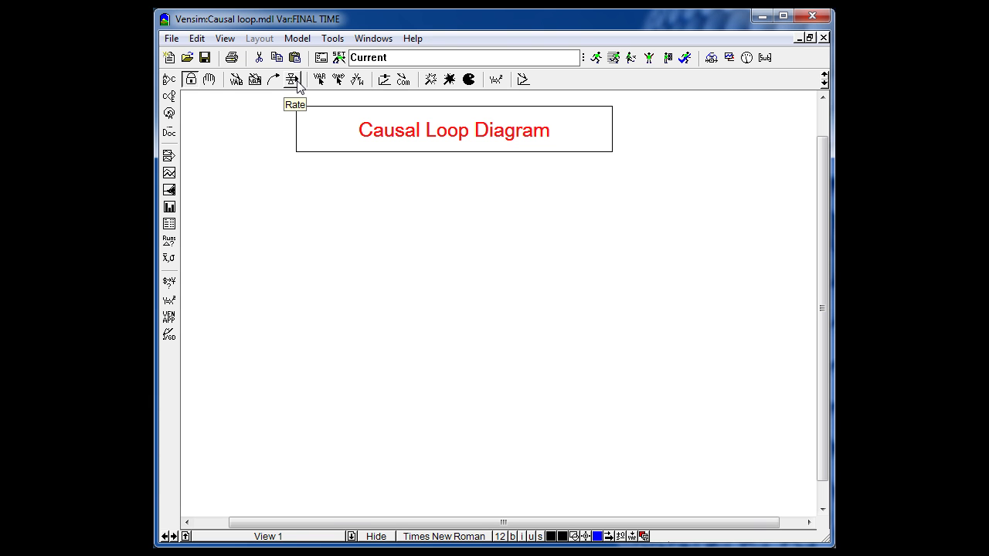
pyautogui.click(297, 81)
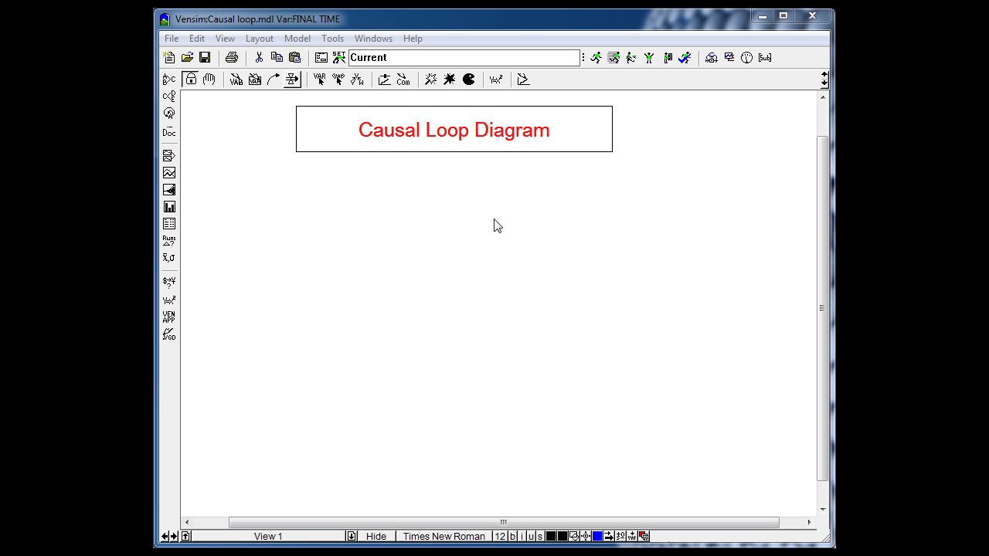
pyautogui.click(170, 40)
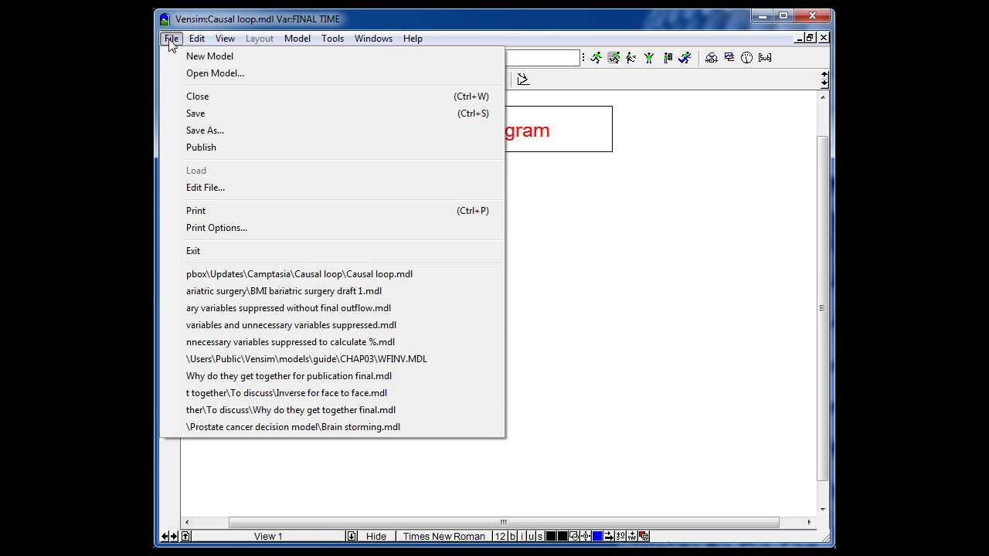
# Start a new unnamed model without saving, keeping the default 0–100 Months with time step 1
pyautogui.click(205, 58)
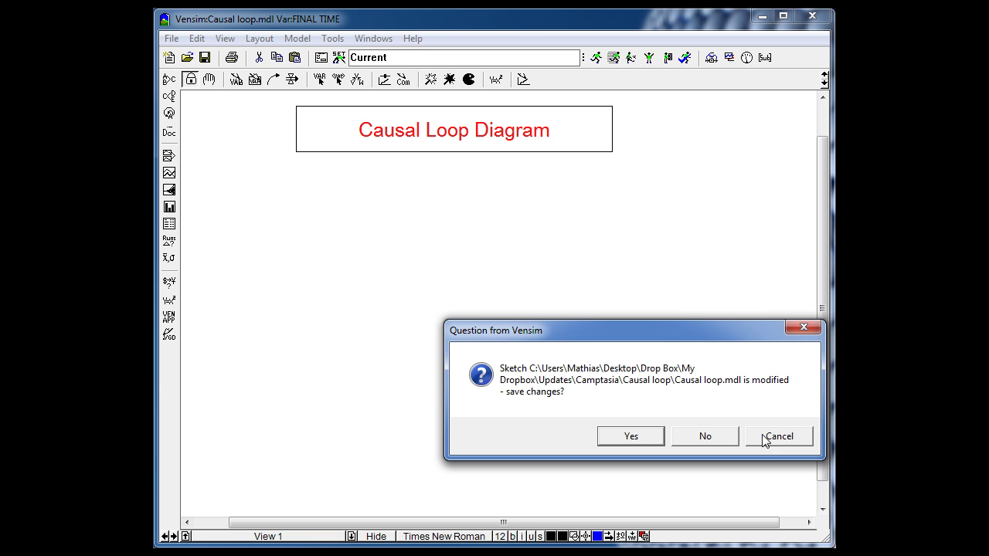
pyautogui.click(730, 437)
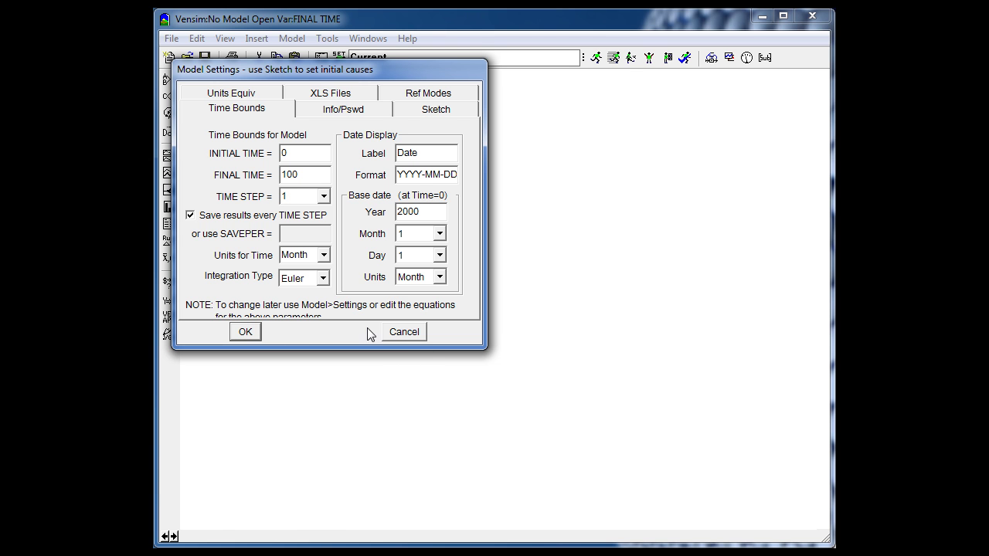
pyautogui.click(414, 332)
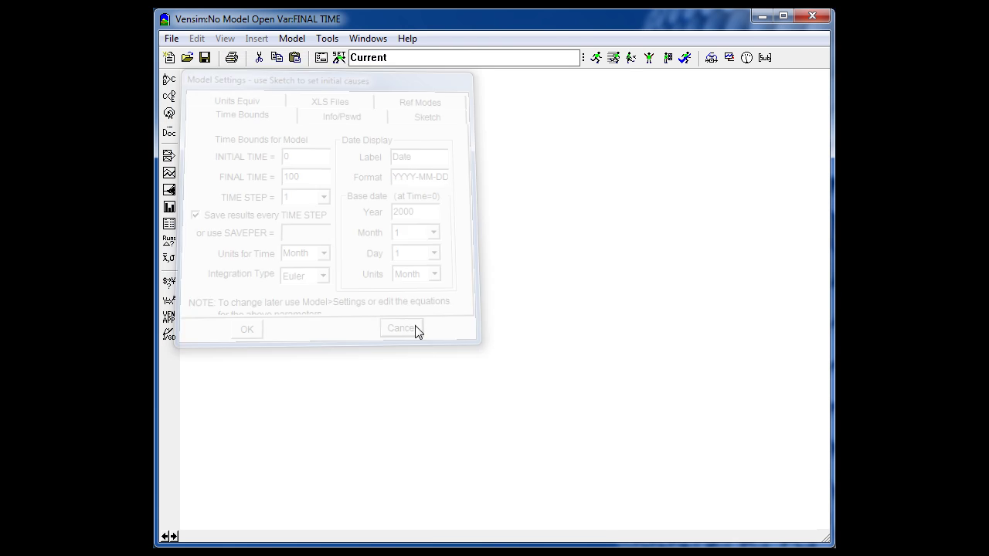
pyautogui.click(171, 38)
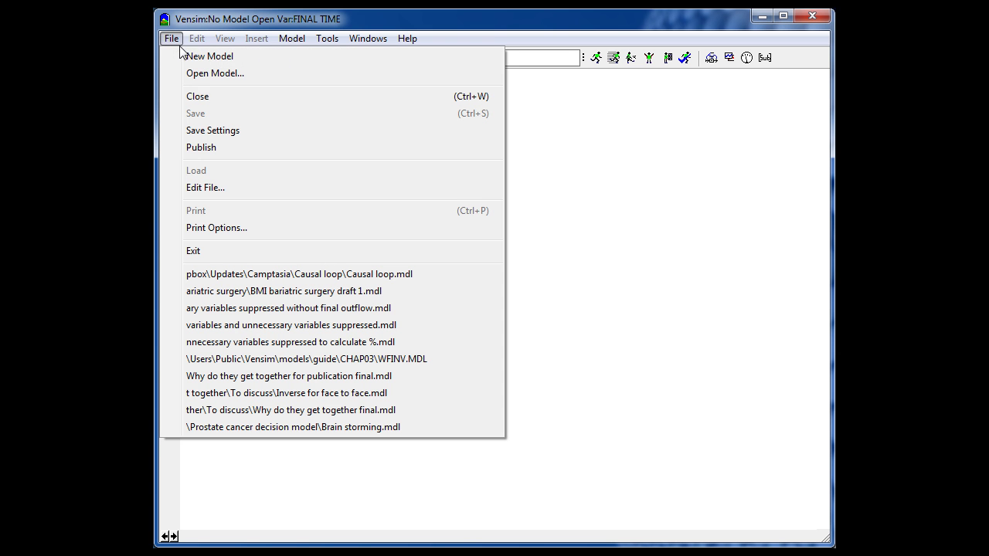
pyautogui.click(205, 60)
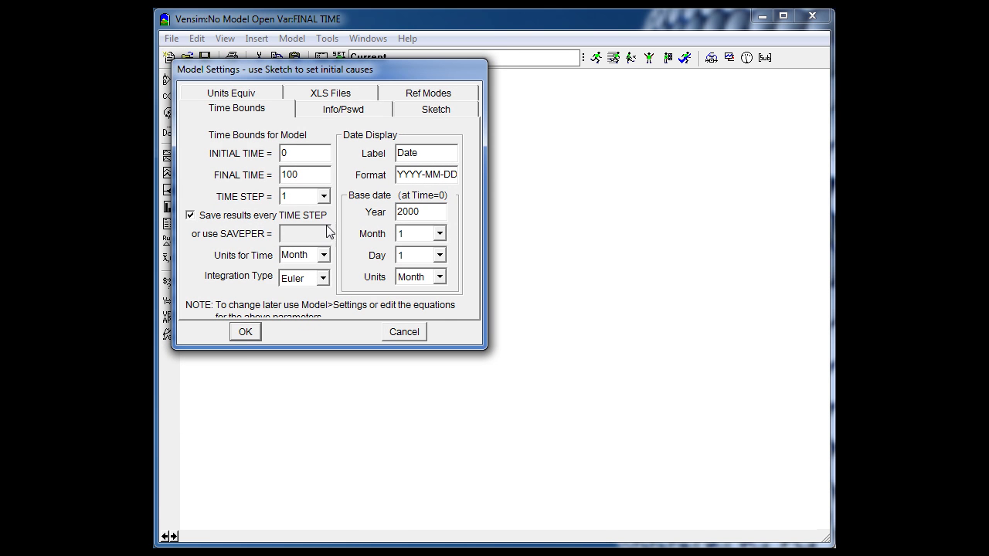
pyautogui.click(244, 334)
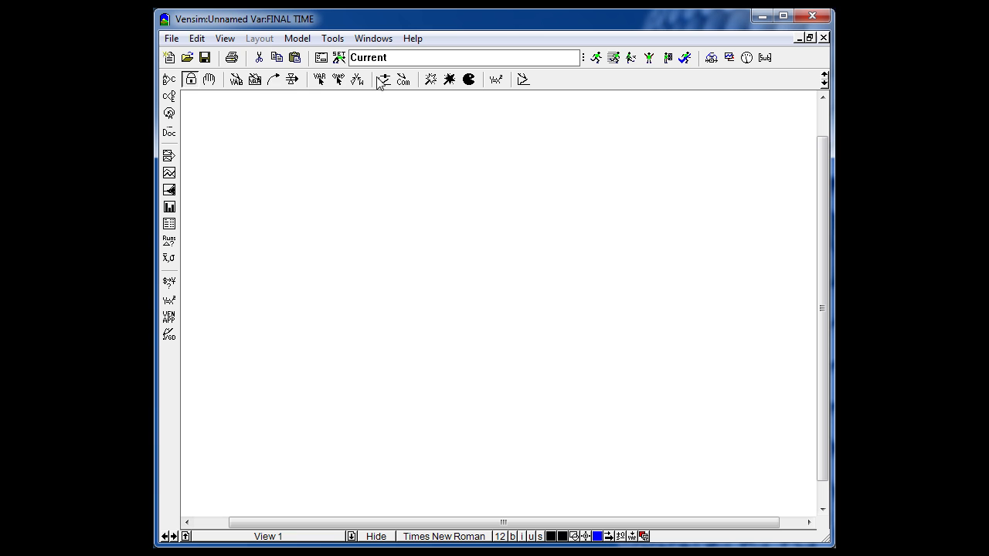
# Add a 'Causal loop diagram' comment in red 18-point Arial Unicode MS
pyautogui.click(402, 78)
pyautogui.click(311, 134)
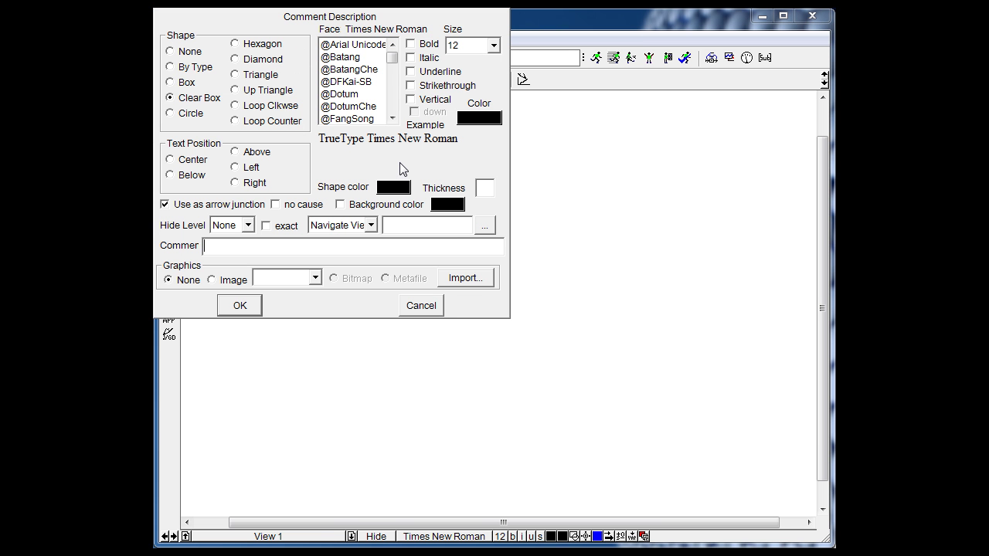
pyautogui.write('Causal loop diagram')
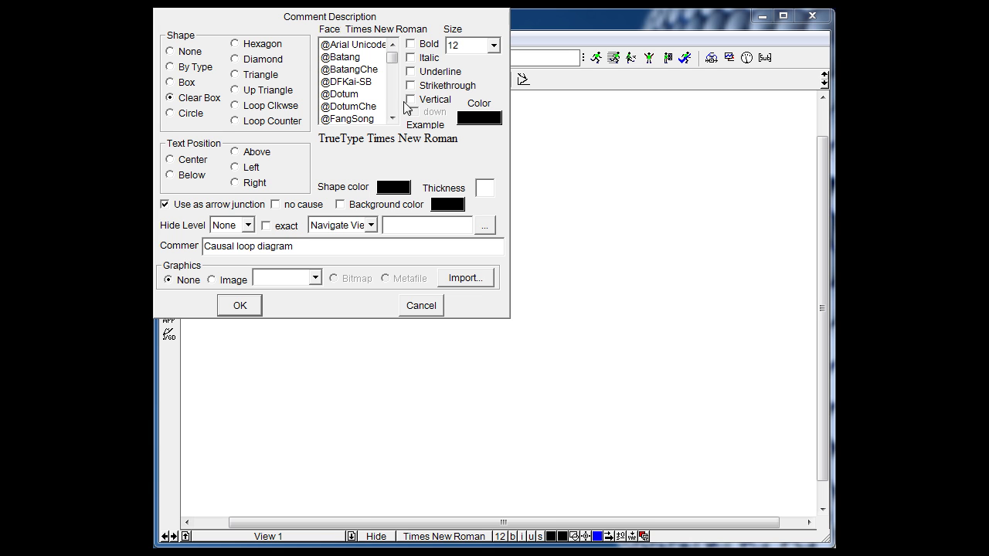
pyautogui.click(493, 44)
pyautogui.click(467, 99)
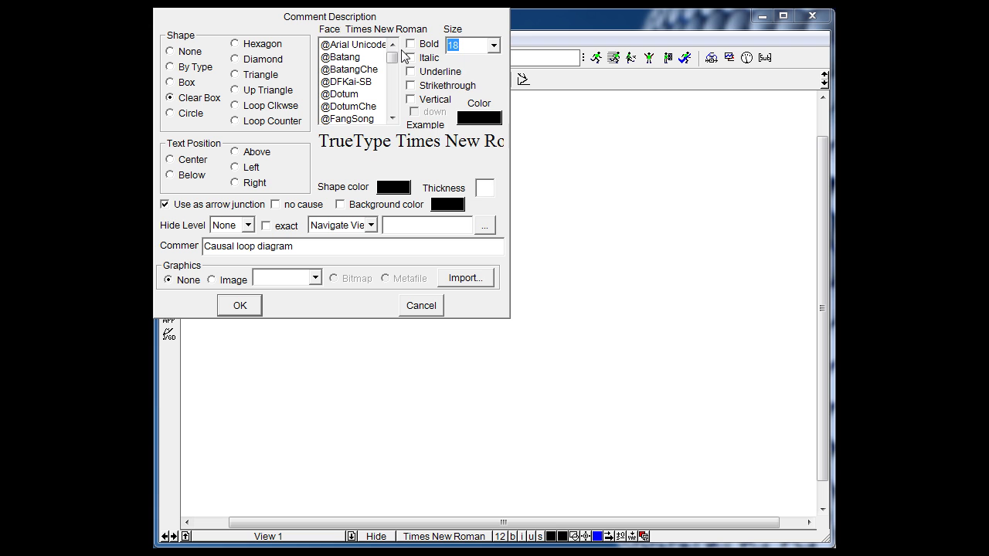
pyautogui.click(378, 47)
pyautogui.click(476, 115)
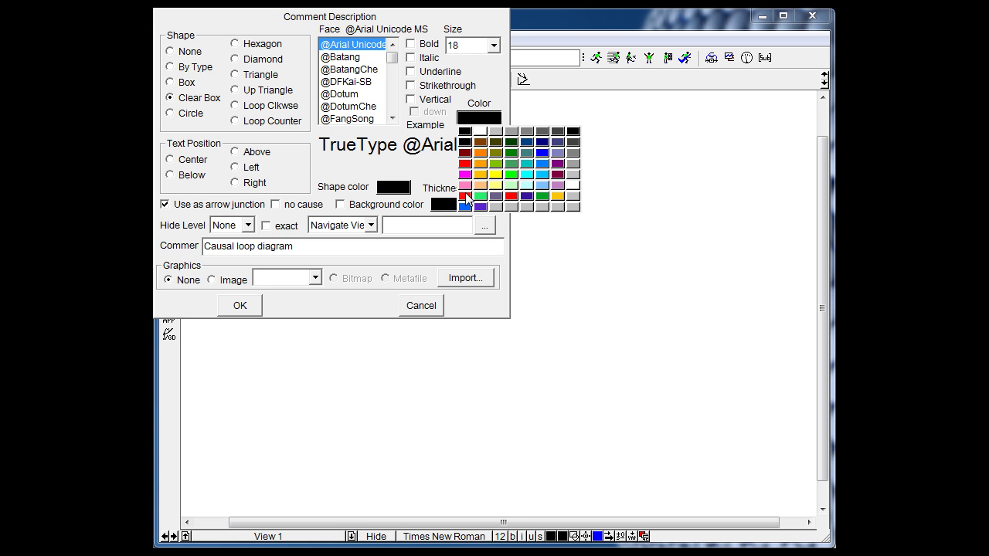
pyautogui.click(465, 195)
pyautogui.click(249, 307)
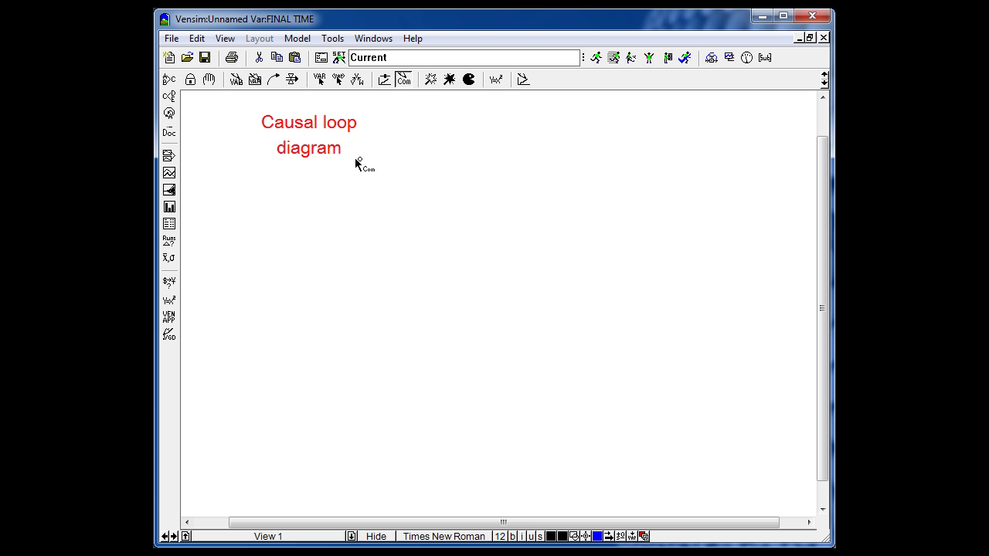
# Widen the title onto one line and give it a Box shape
pyautogui.moveTo(361, 159); pyautogui.dragTo(527, 158)
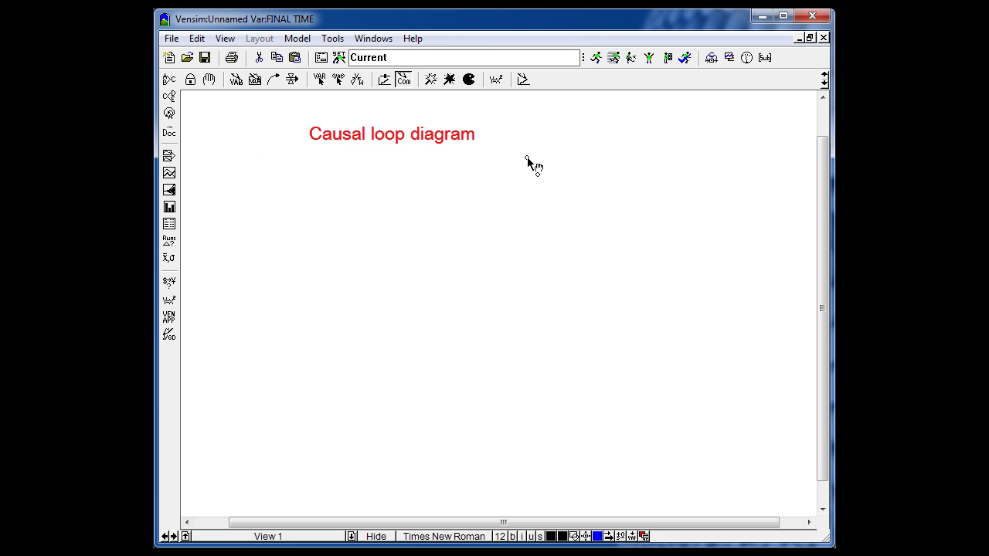
pyautogui.rightClick(431, 144)
pyautogui.click(228, 82)
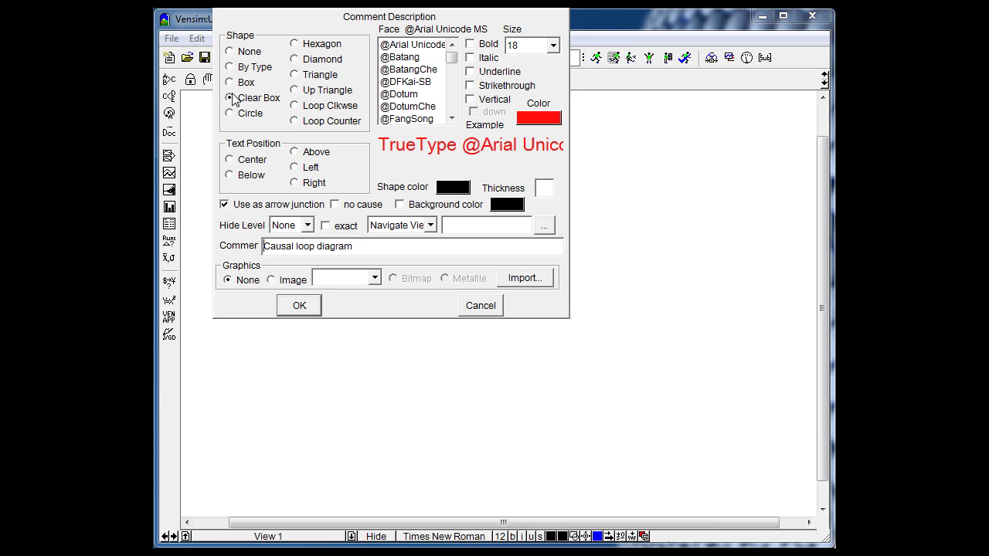
pyautogui.click(302, 307)
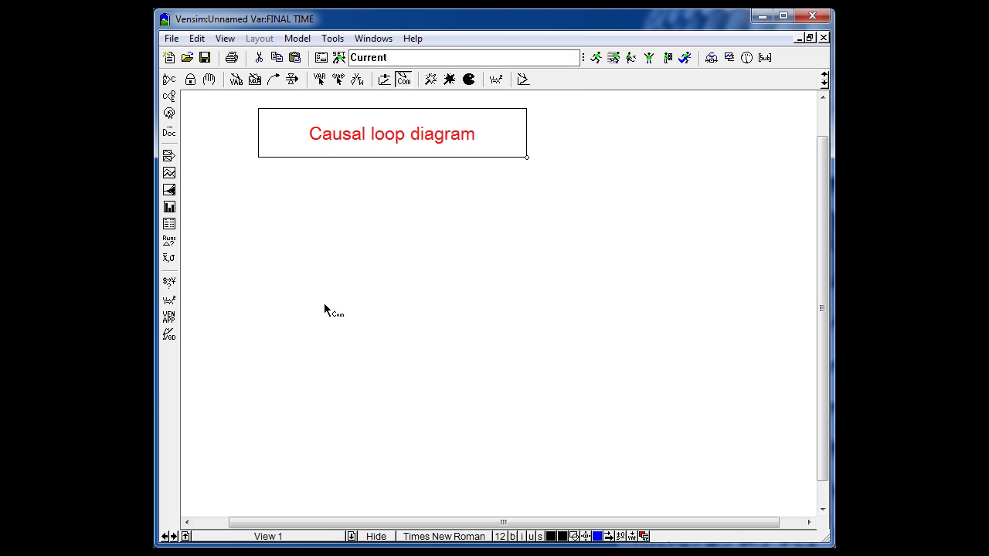
# Add the Work To Do, Work done and Overtime hours required variables below the title
pyautogui.click(236, 81)
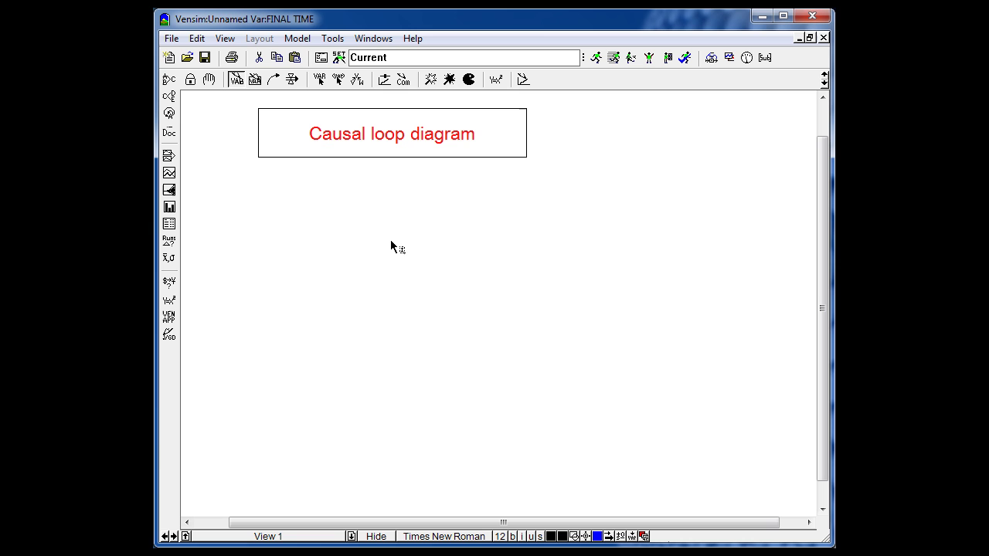
pyautogui.click(416, 234)
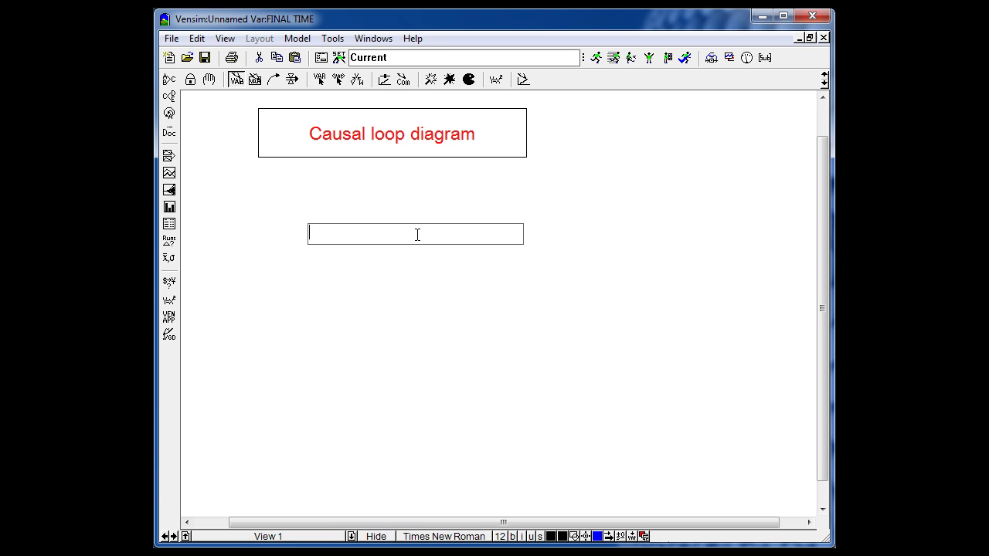
pyautogui.write('Work To Do')
pyautogui.press('Return')
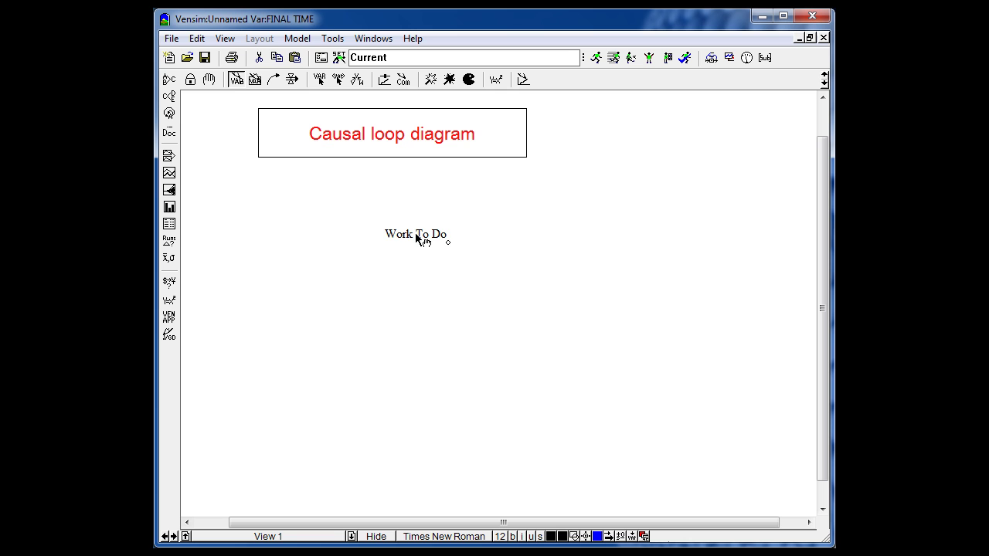
pyautogui.click(492, 283)
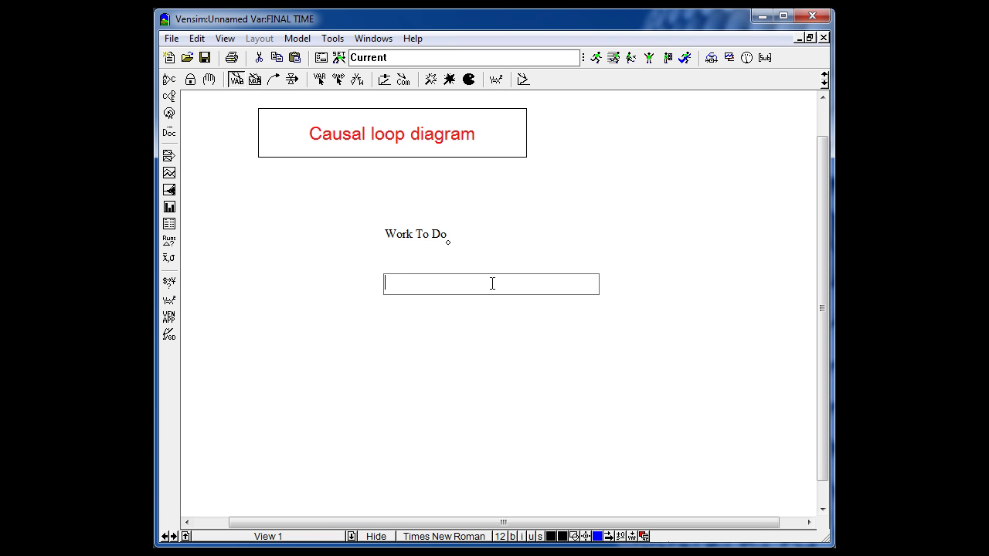
pyautogui.write('Work doneeee')
pyautogui.press('Return')
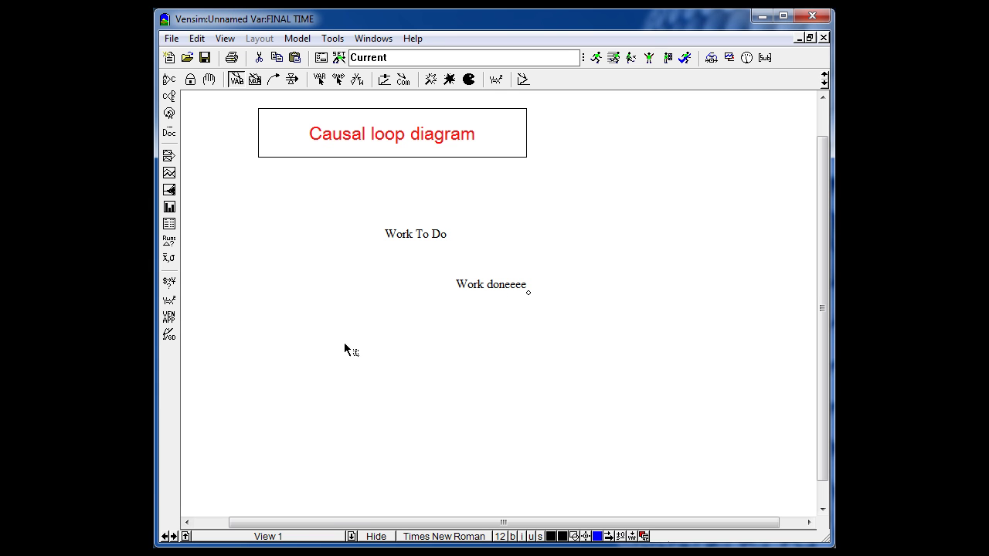
pyautogui.click(366, 361)
pyautogui.write('Over')
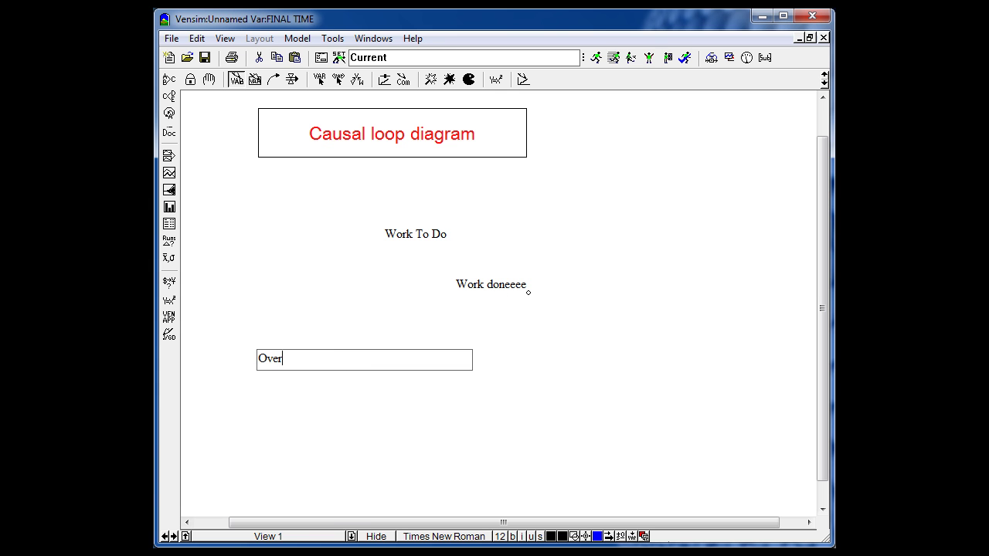
pyautogui.write('time hours required')
pyautogui.press('Return')
# Add the fatigue and quality of work variables on the left side
pyautogui.click(302, 318)
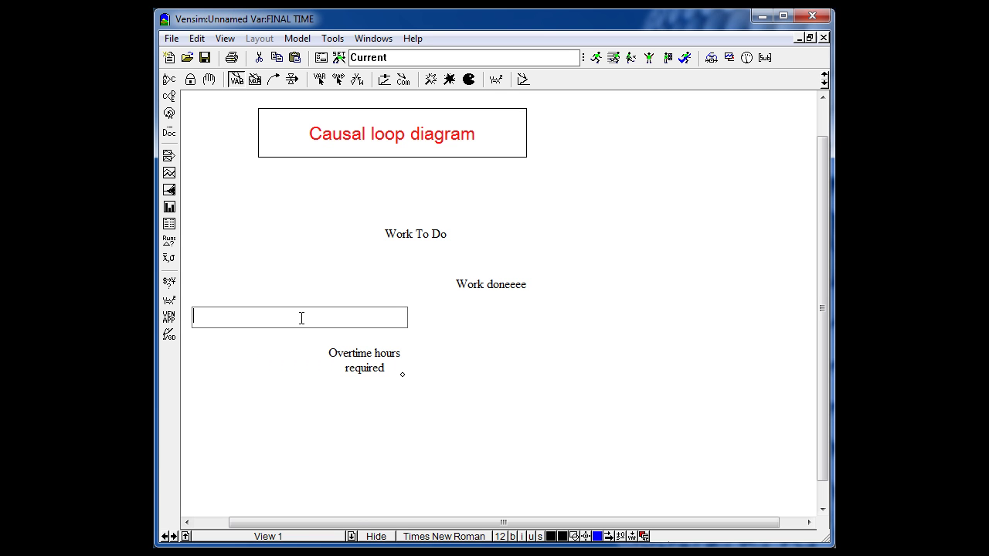
pyautogui.write('fatigue')
pyautogui.press('Return')
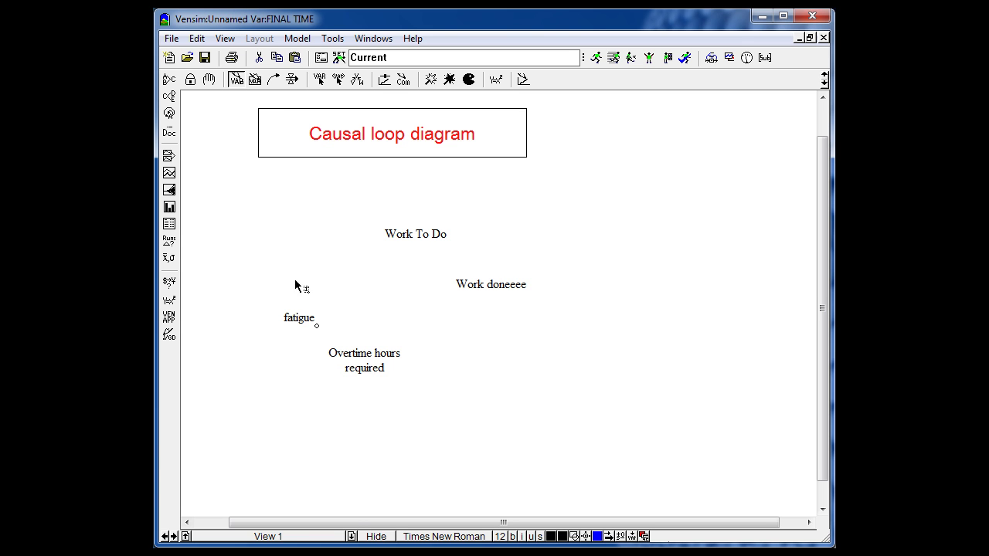
pyautogui.click(248, 262)
pyautogui.write('qual')
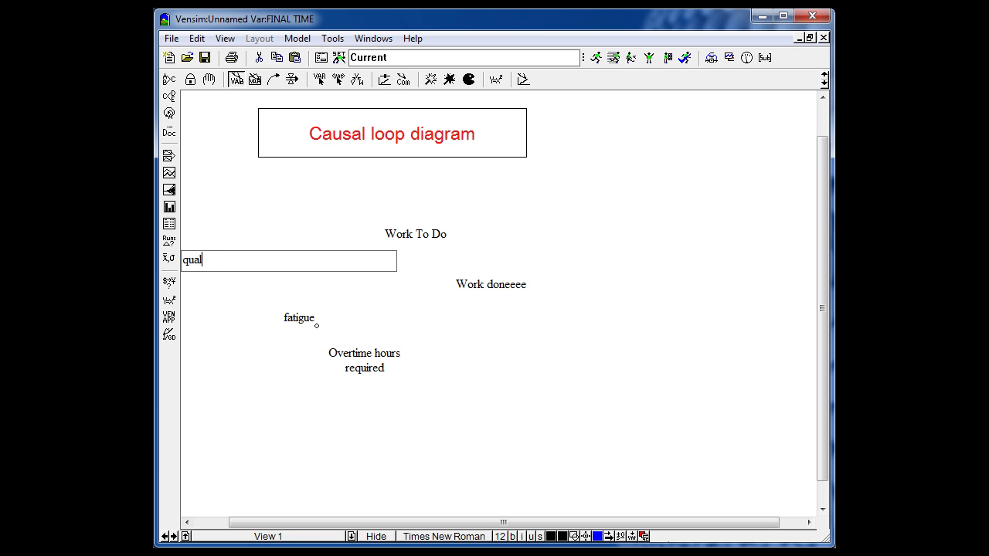
pyautogui.write('ity of work')
pyautogui.press('Return')
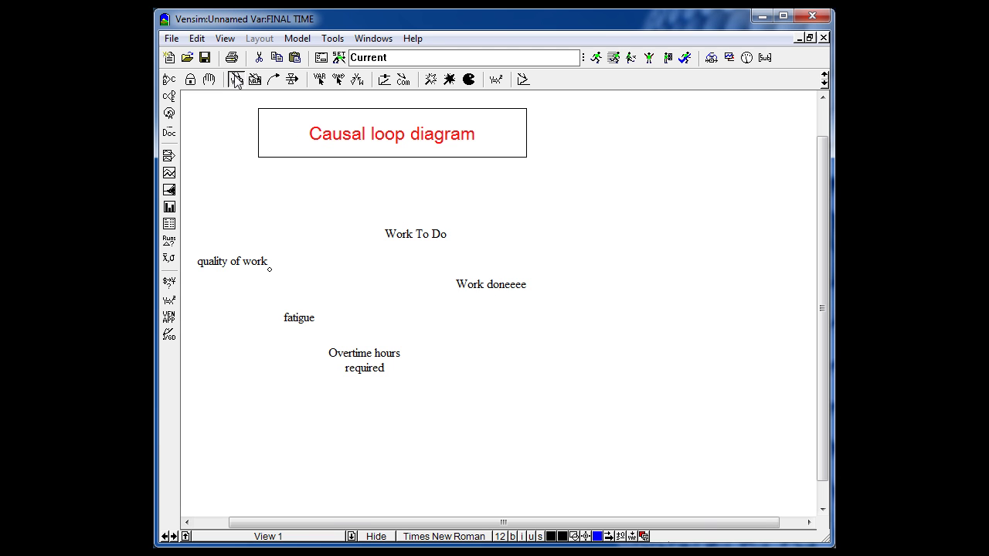
# Correct the Work done label by removing its stray letter
pyautogui.click(491, 286)
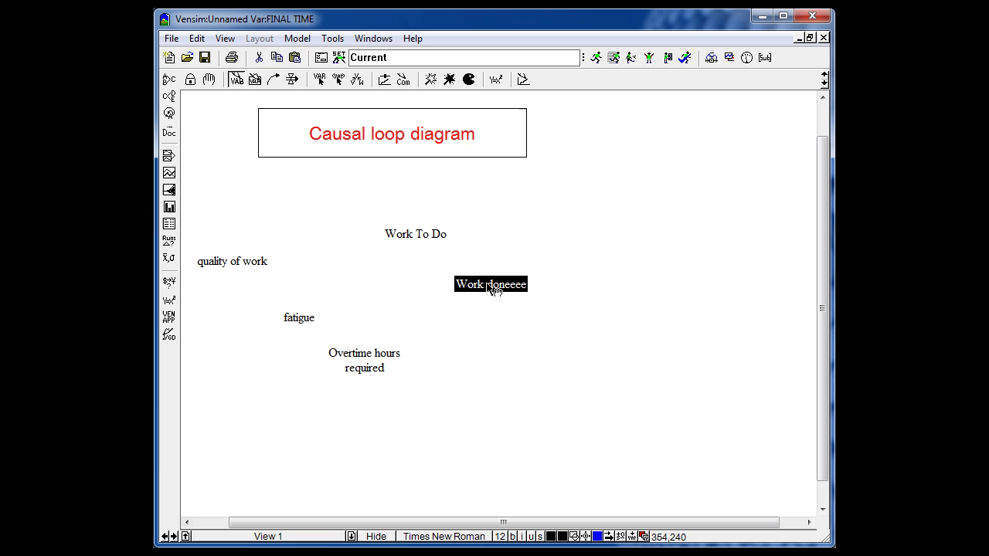
pyautogui.click(492, 287)
pyautogui.press('BackSpace')
pyautogui.press('BackSpace')
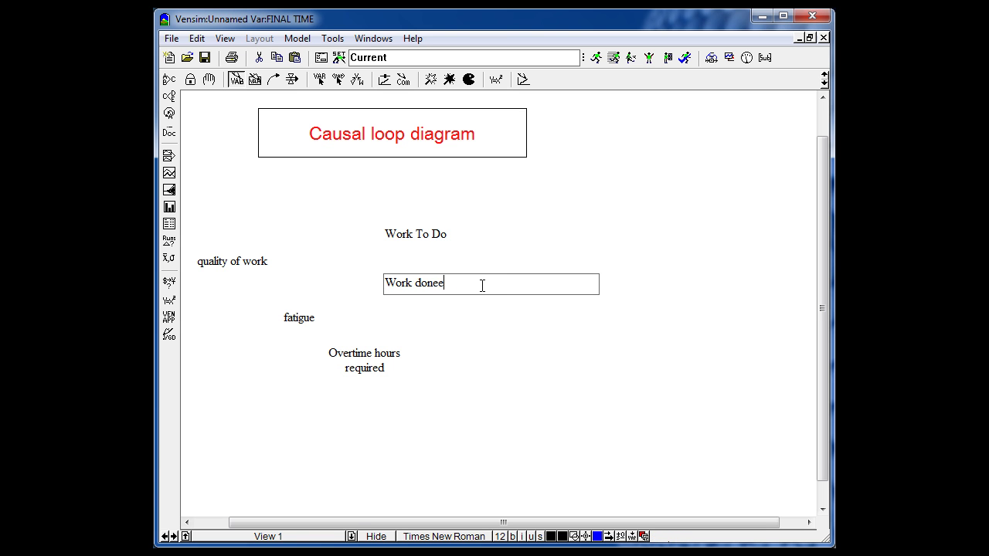
pyautogui.press('Return')
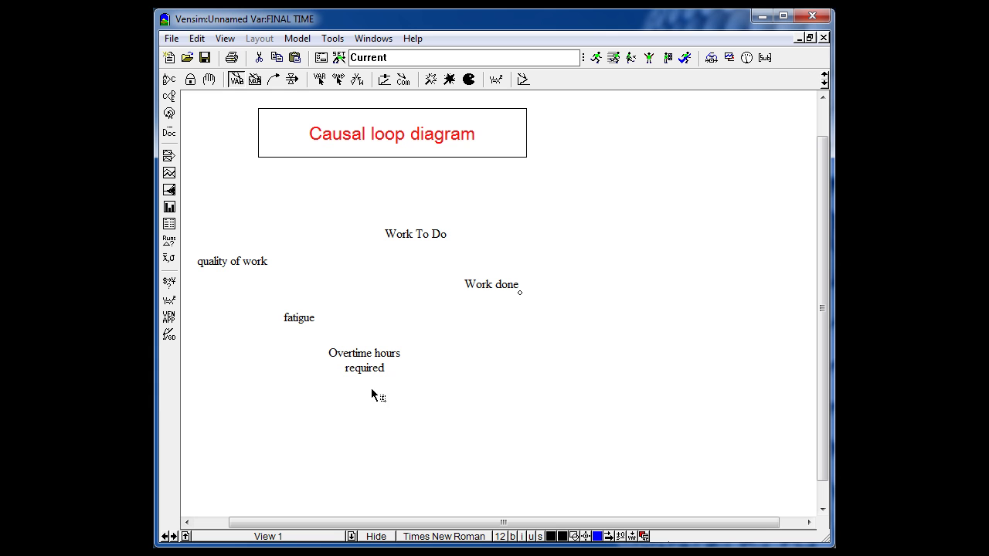
pyautogui.click(209, 80)
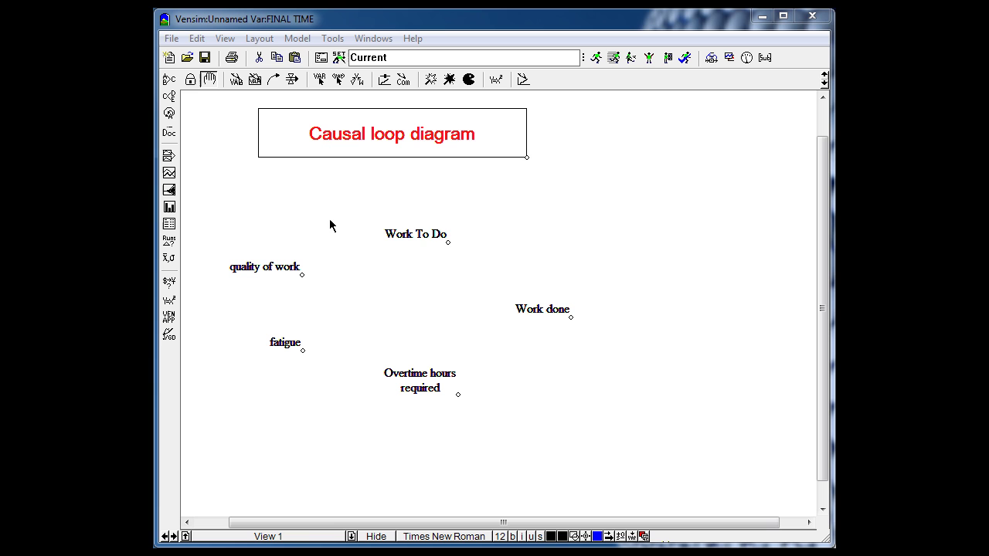
# Nudge Work To Do slightly and move Work done up and to the right
pyautogui.click(422, 234)
pyautogui.moveTo(412, 218); pyautogui.dragTo(435, 229)
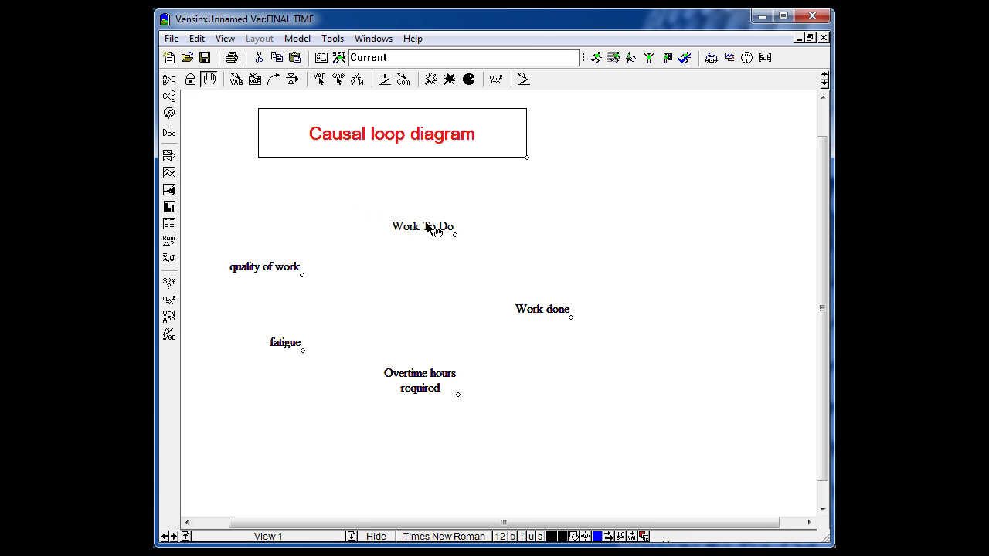
pyautogui.moveTo(566, 310)
pyautogui.mouseDown()
pyautogui.moveTo(556, 286)
pyautogui.moveTo(580, 298)
pyautogui.mouseUp()
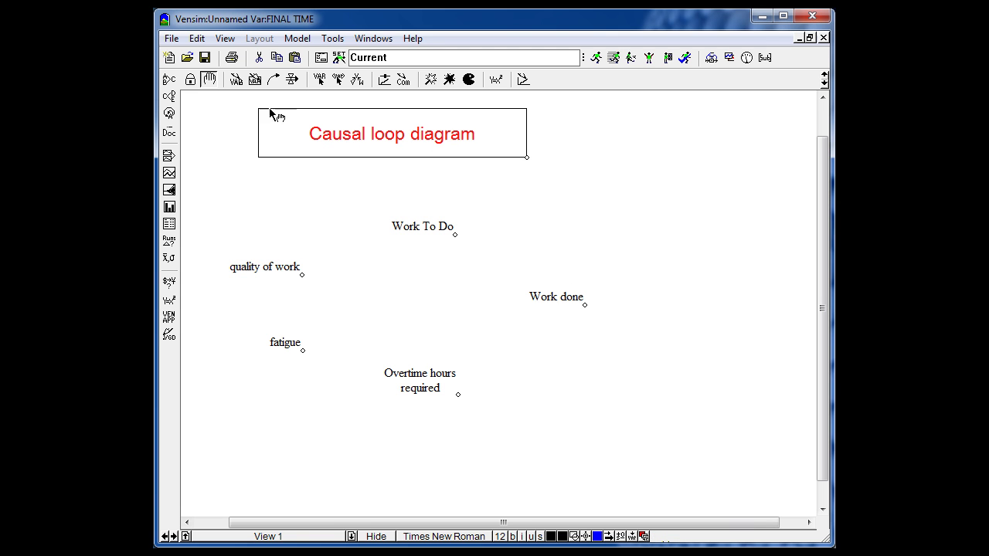
pyautogui.click(275, 82)
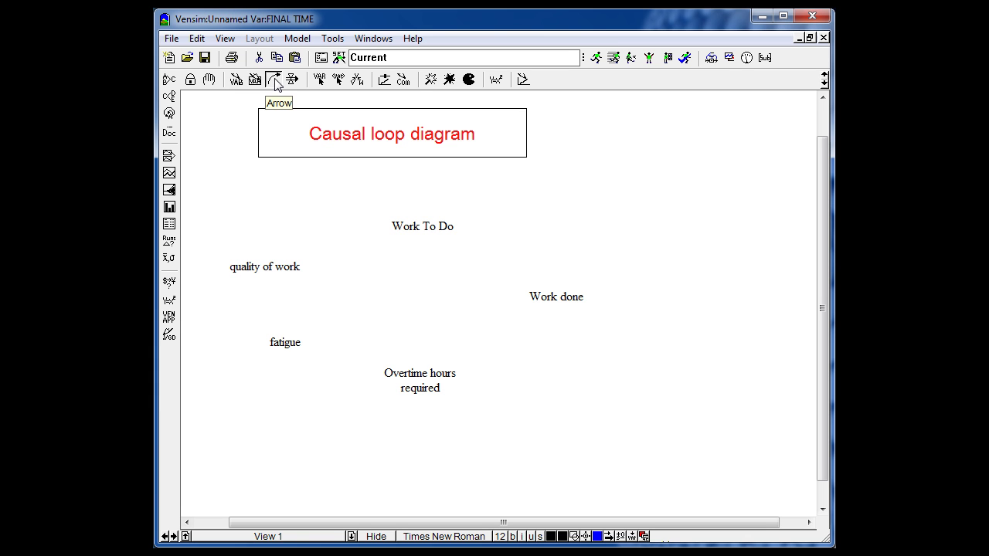
# Link Work To Do to Overtime hours required, Overtime to Work done, and Work done back to Work To Do
pyautogui.click(422, 228)
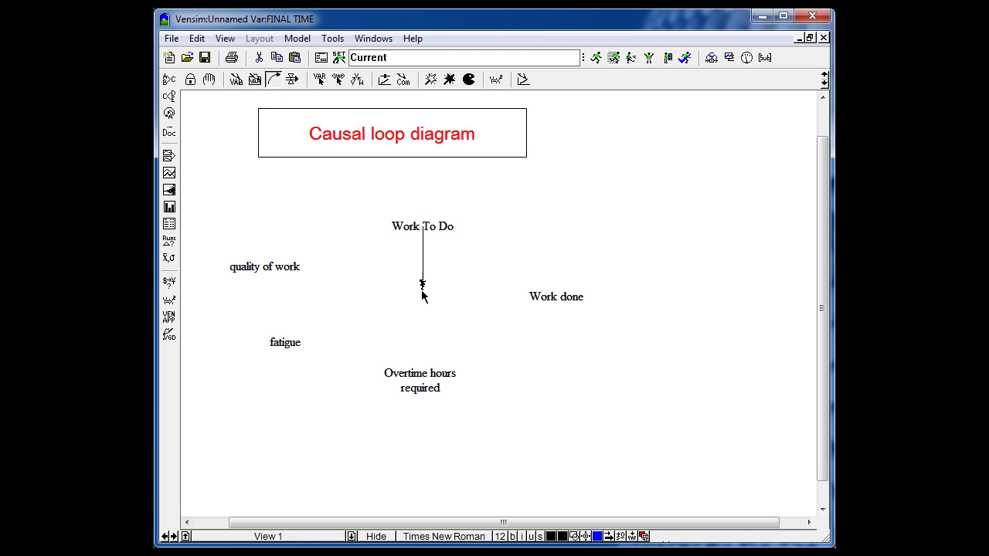
pyautogui.click(423, 373)
pyautogui.click(423, 373)
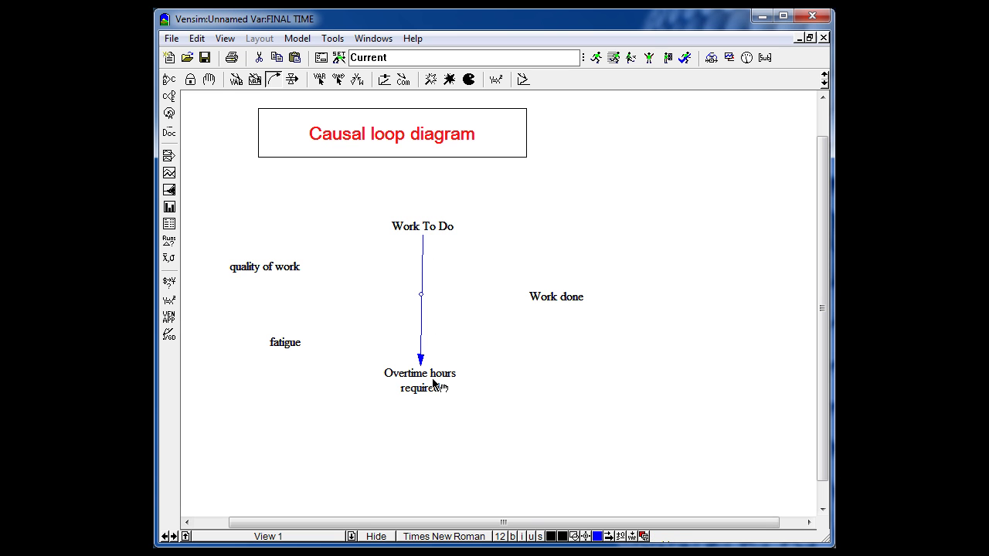
pyautogui.click(427, 384)
pyautogui.click(565, 303)
pyautogui.click(565, 302)
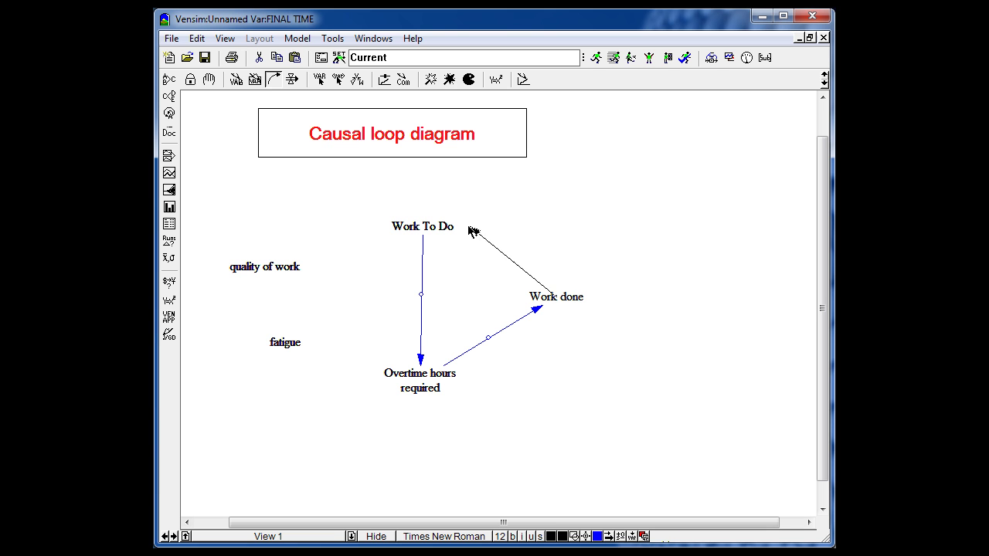
pyautogui.click(444, 228)
# Link Overtime hours required to fatigue and fatigue to quality of work
pyautogui.click(402, 380)
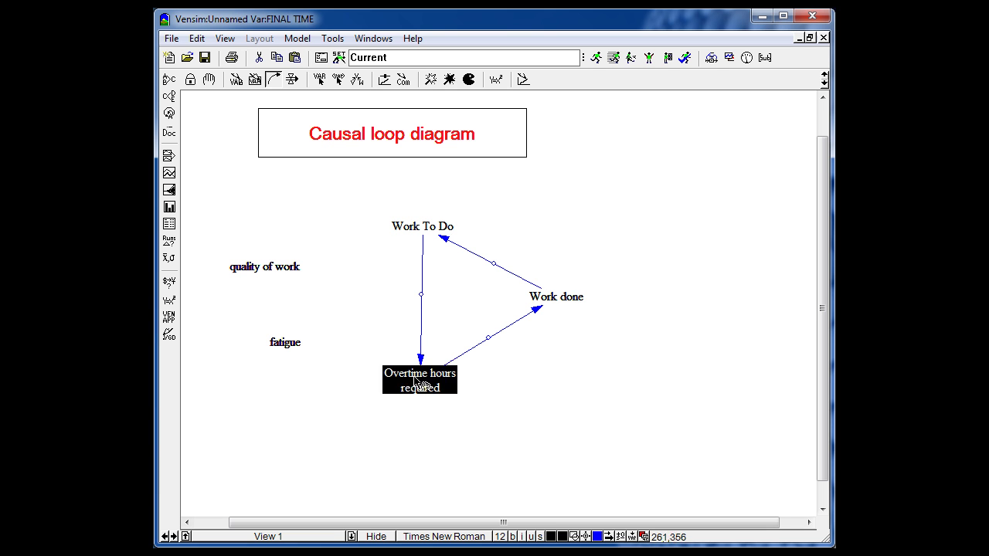
pyautogui.click(289, 345)
pyautogui.click(292, 346)
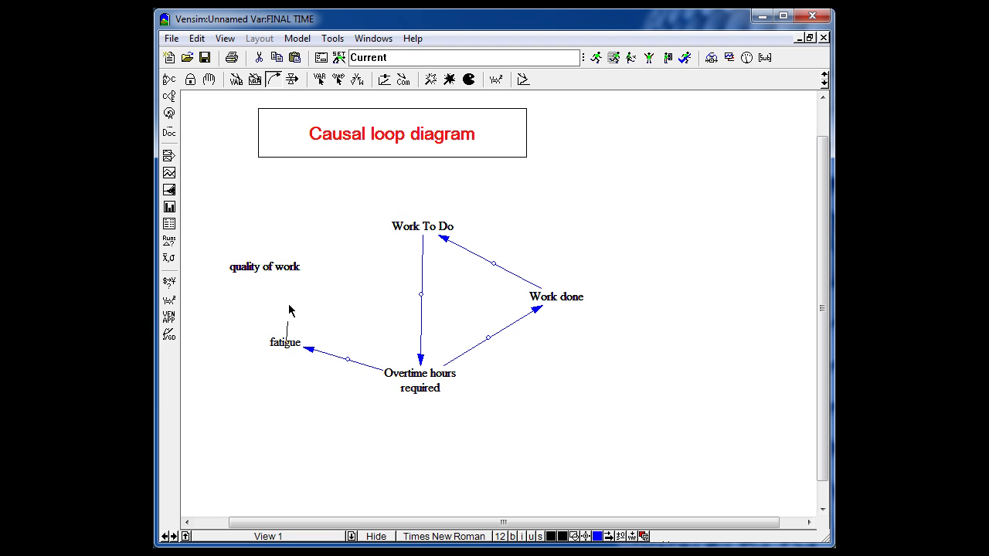
pyautogui.click(264, 269)
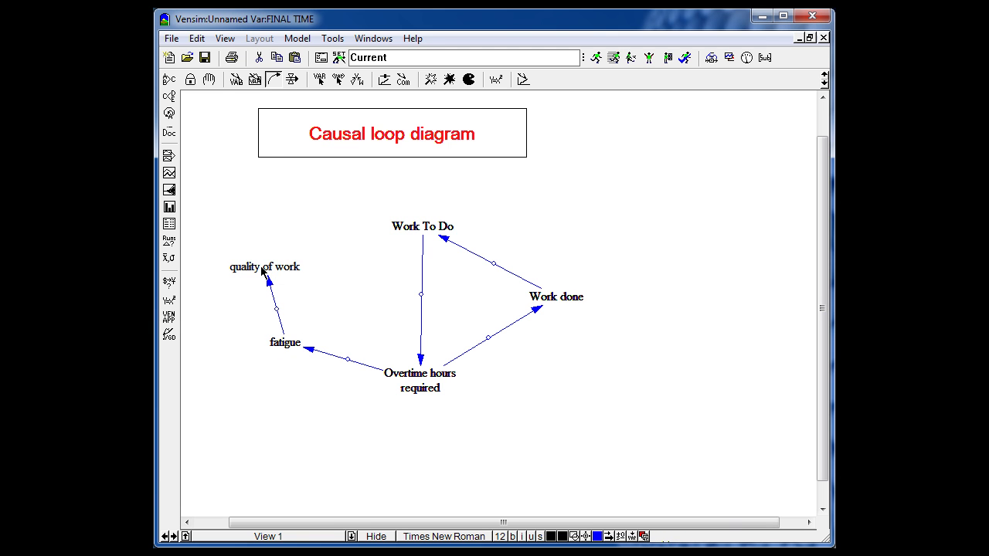
pyautogui.click(269, 267)
# Finish the curved quality of work→Work To Do link and bend the other five links into arcs
pyautogui.click(348, 200)
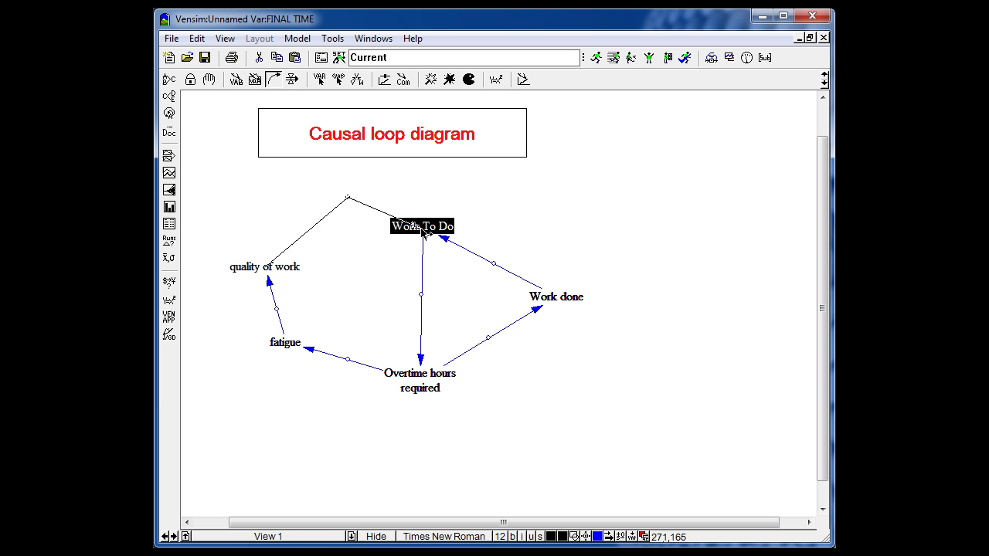
pyautogui.click(422, 230)
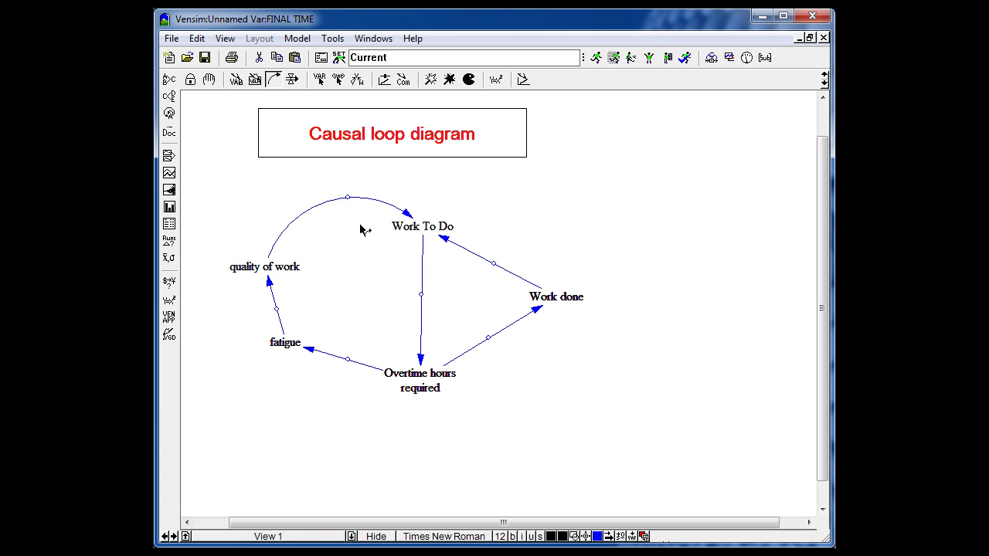
pyautogui.click(495, 266)
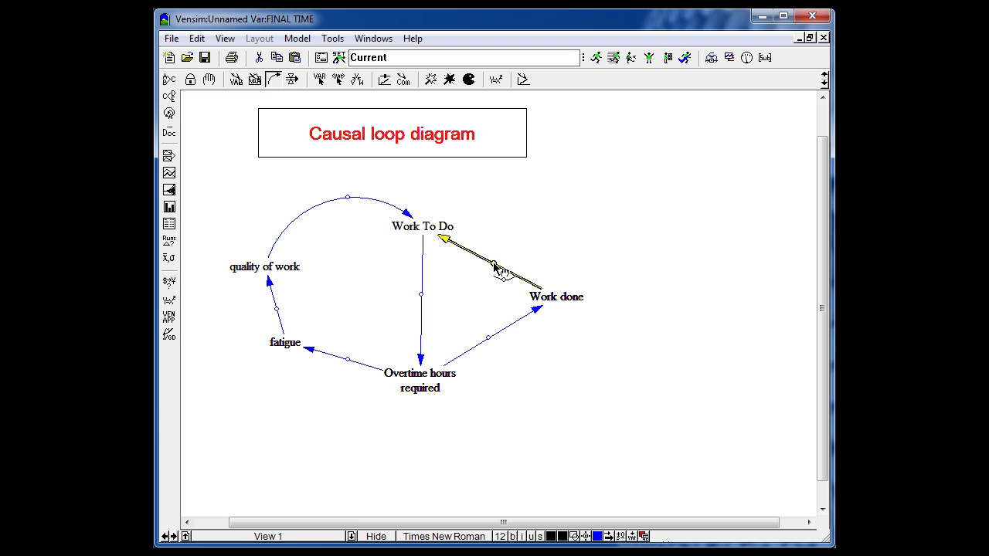
pyautogui.moveTo(495, 266); pyautogui.dragTo(510, 240)
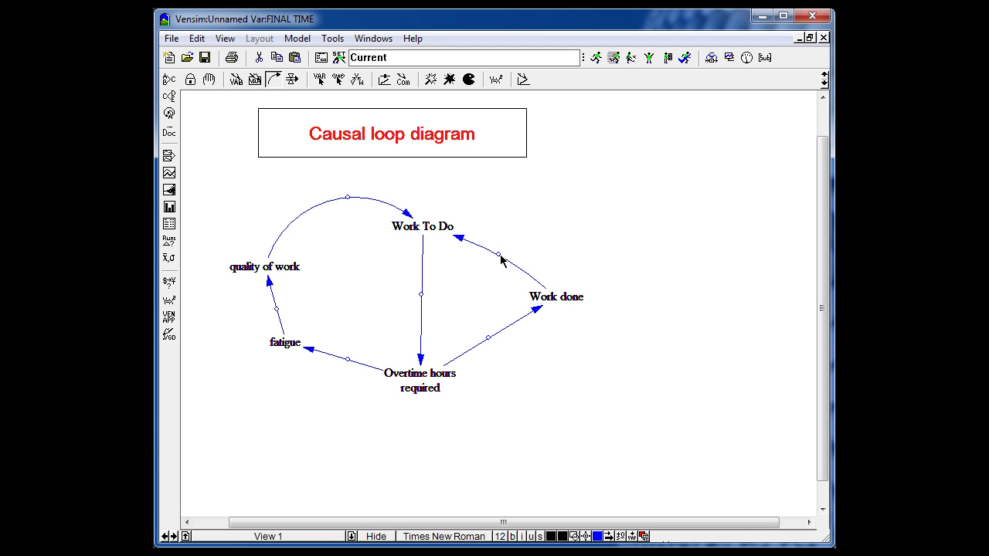
pyautogui.moveTo(489, 340); pyautogui.dragTo(514, 364)
pyautogui.moveTo(422, 295); pyautogui.dragTo(456, 300)
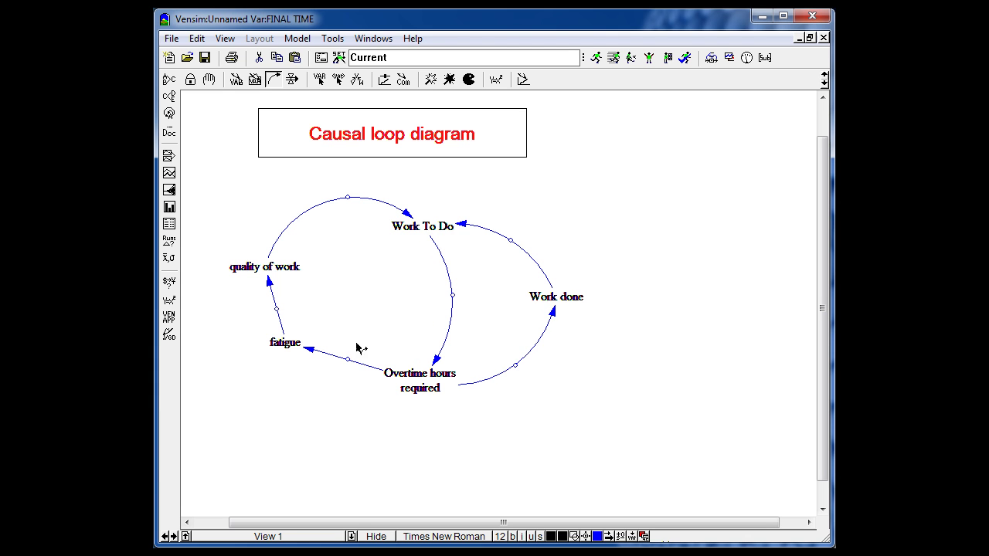
pyautogui.moveTo(348, 360); pyautogui.dragTo(346, 390)
pyautogui.moveTo(277, 309); pyautogui.dragTo(249, 315)
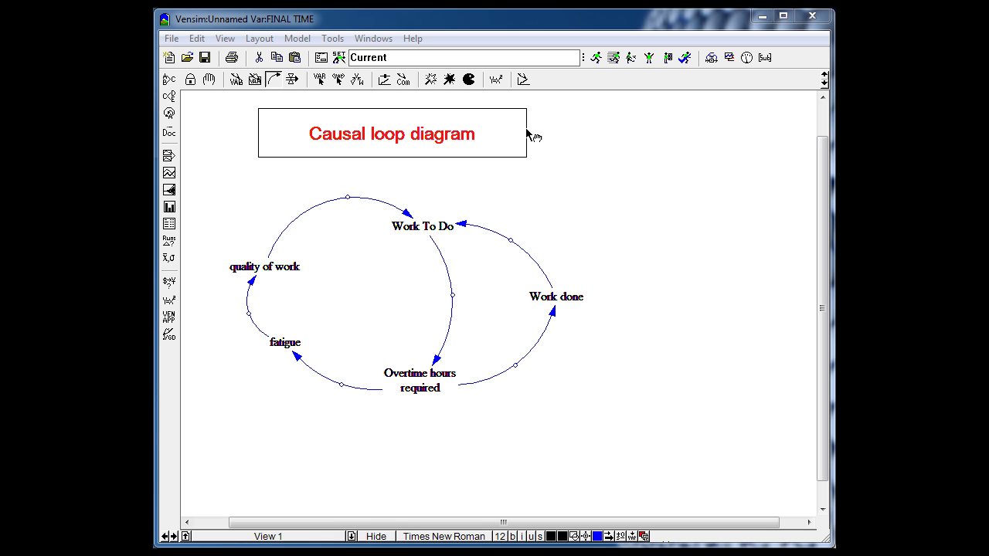
# Restore the accidentally deleted Work done variable with Edit > Undo
pyautogui.click(470, 81)
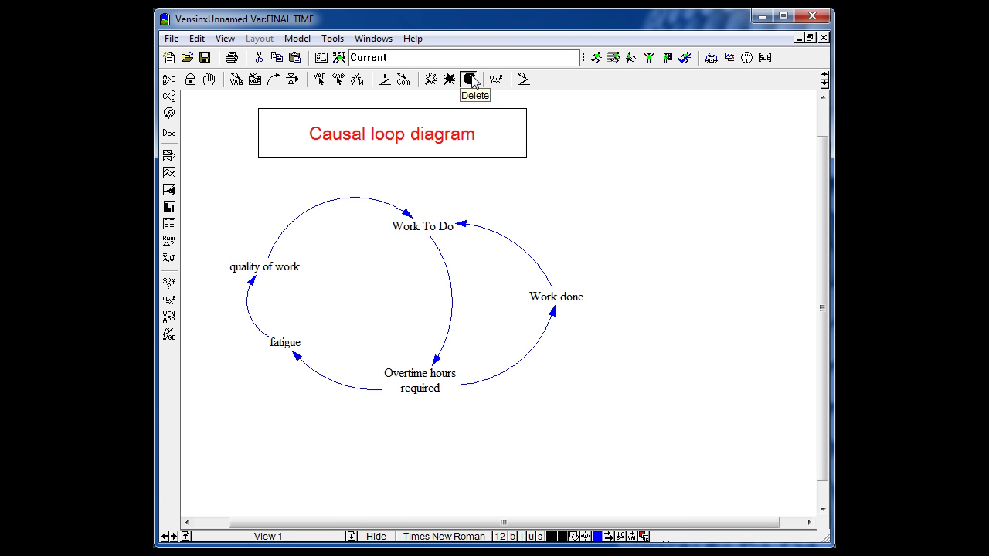
pyautogui.click(570, 302)
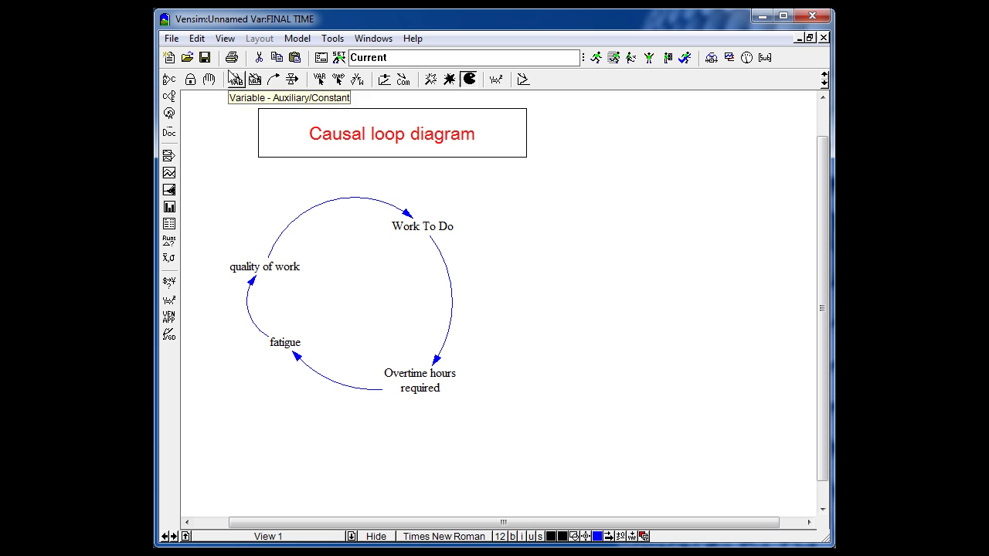
pyautogui.click(197, 39)
pyautogui.click(234, 58)
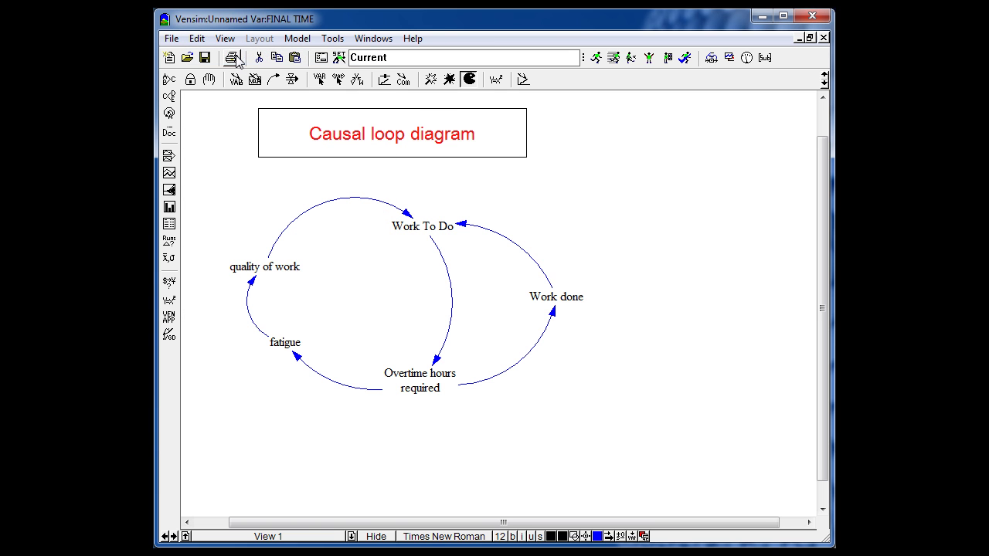
# Redraw the Work done→Work To Do link as a cleaner curve and ease the fatigue arc
pyautogui.click(467, 227)
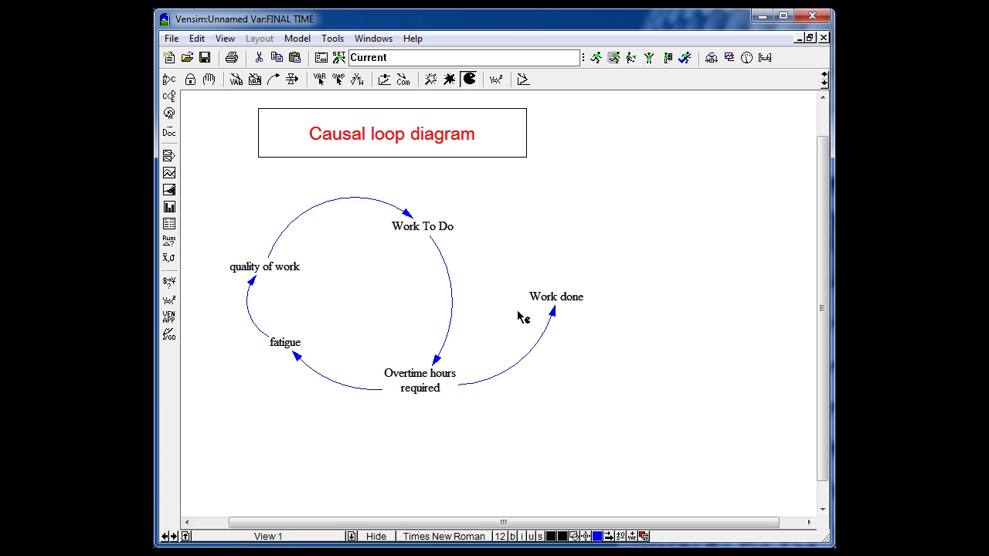
pyautogui.click(272, 79)
pyautogui.click(575, 299)
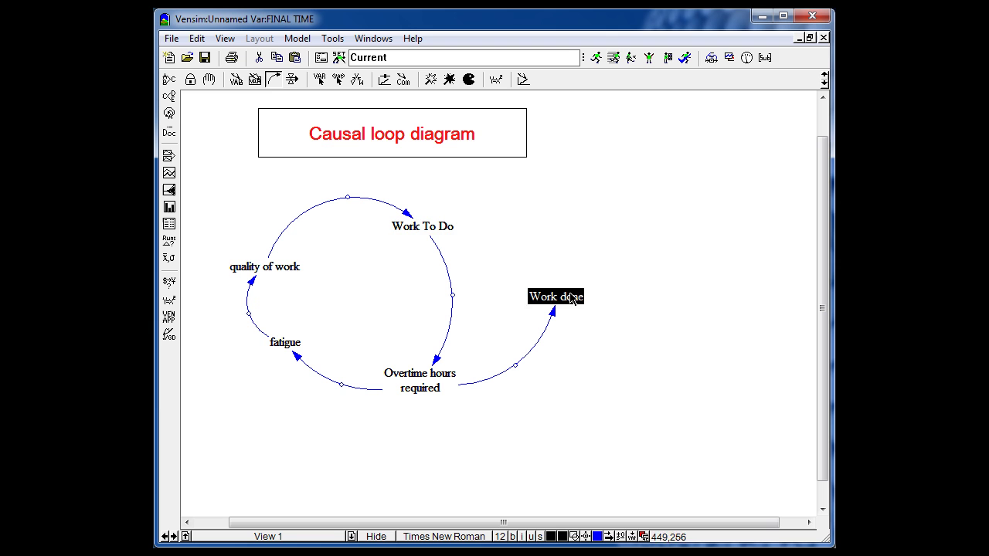
pyautogui.click(444, 226)
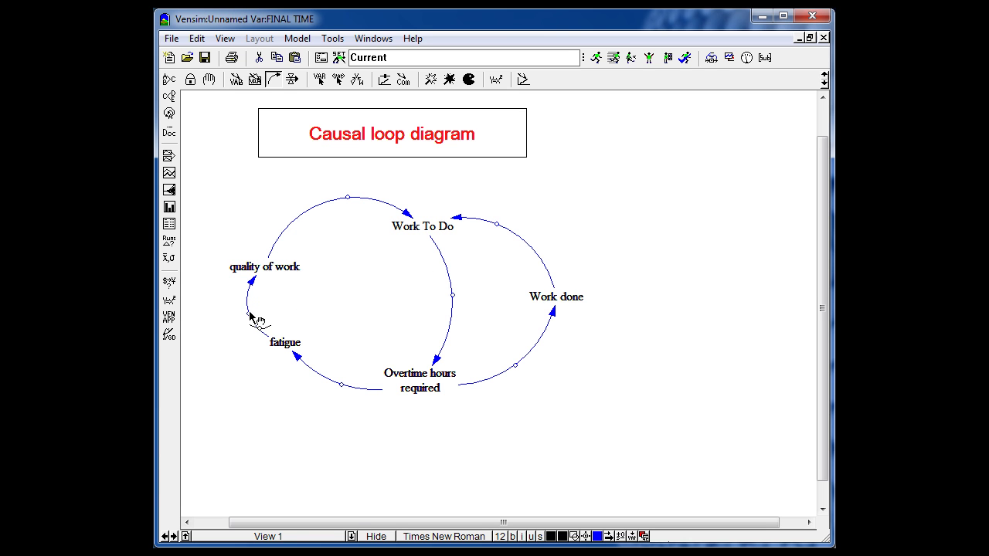
pyautogui.moveTo(249, 316); pyautogui.dragTo(265, 310)
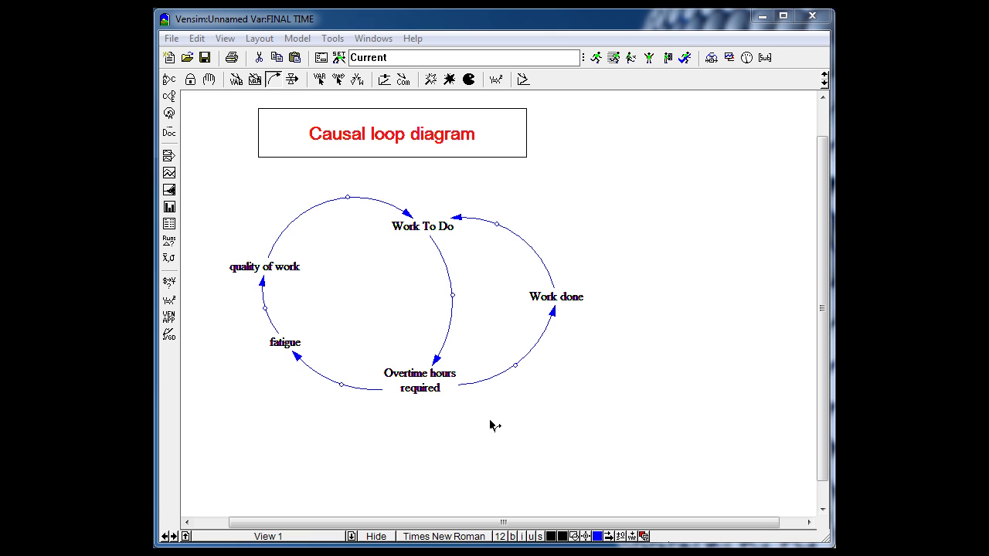
pyautogui.click(171, 38)
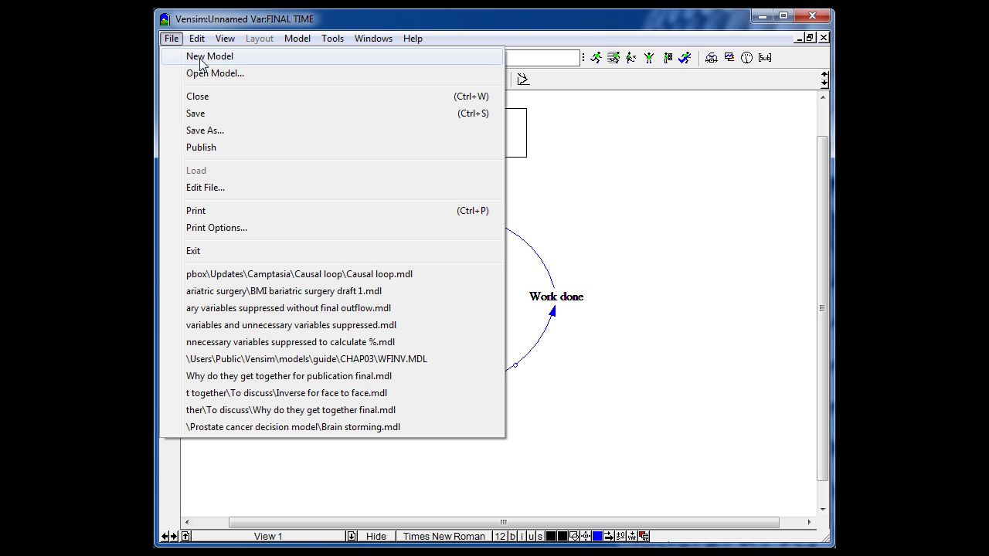
pyautogui.click(207, 132)
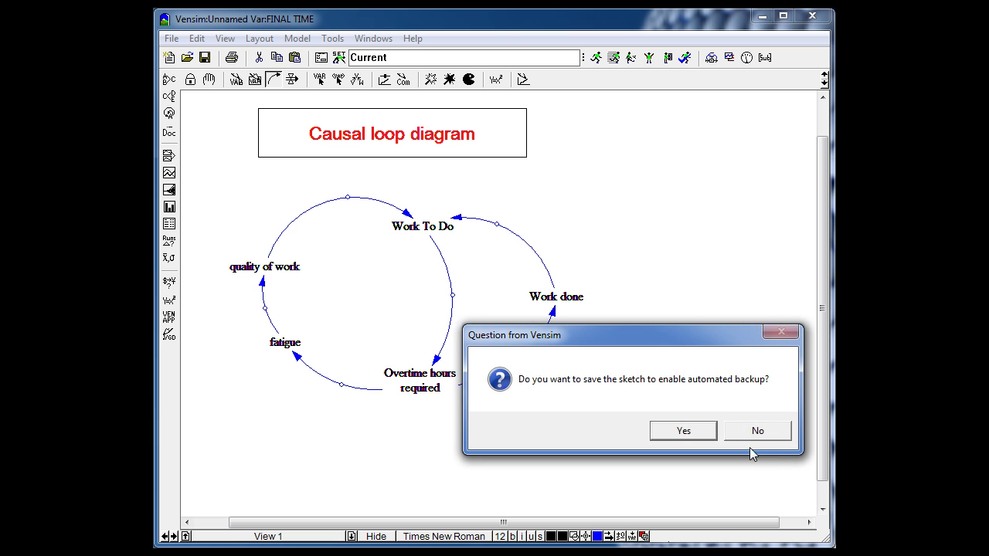
pyautogui.click(757, 431)
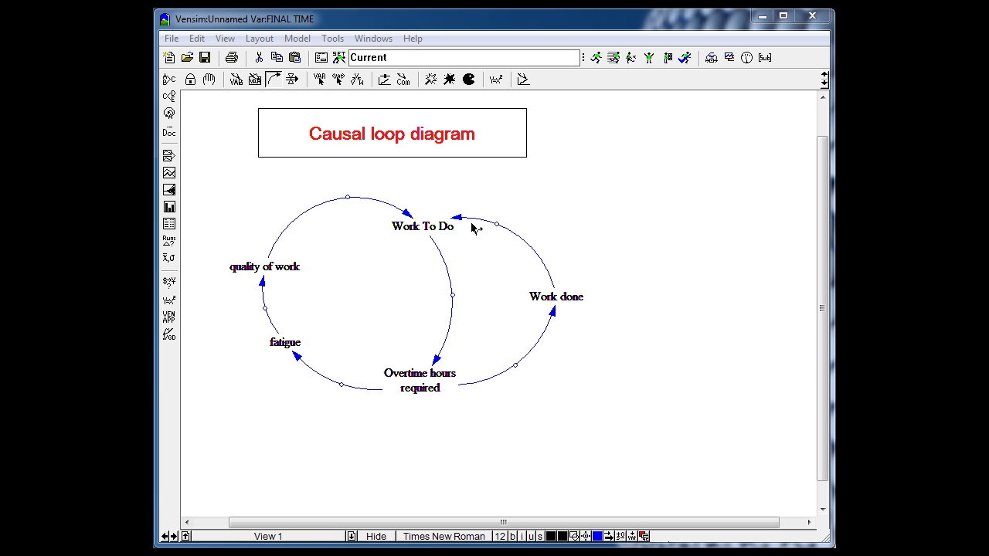
pyautogui.click(209, 78)
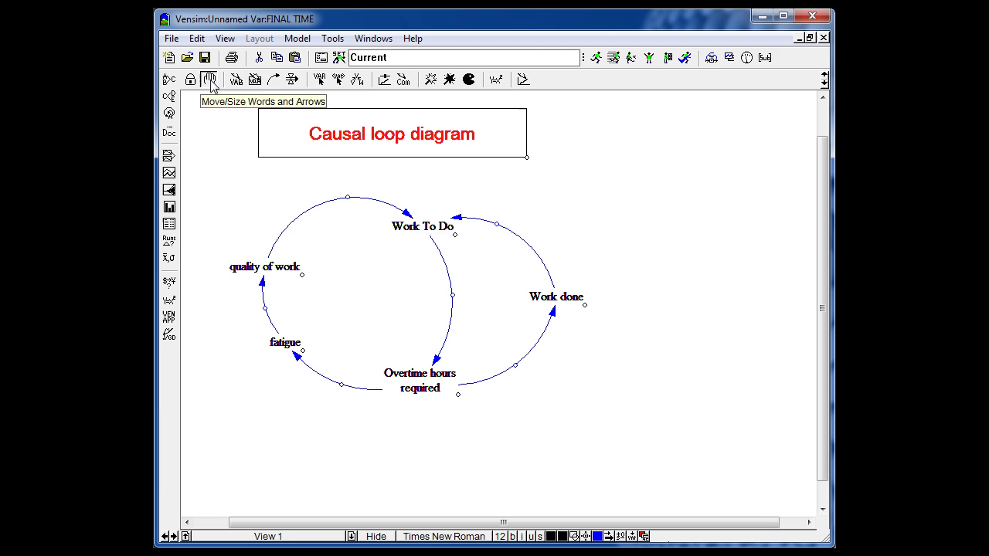
pyautogui.click(277, 268)
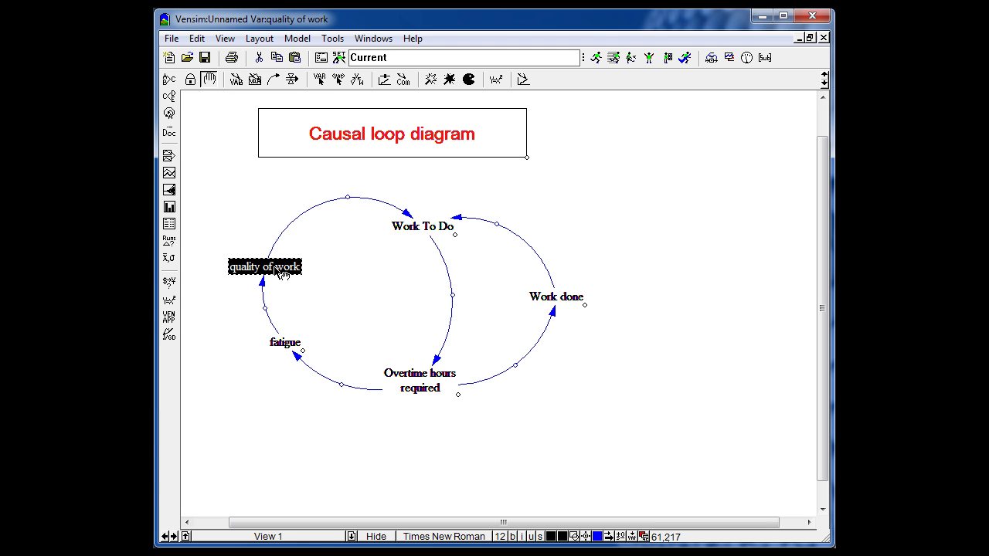
pyautogui.click(432, 225)
pyautogui.click(575, 309)
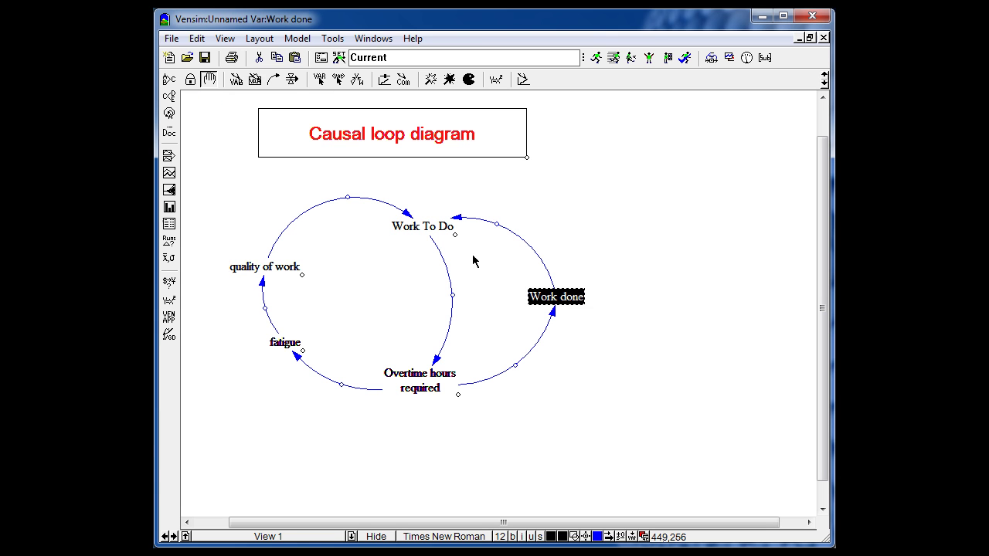
pyautogui.click(274, 267)
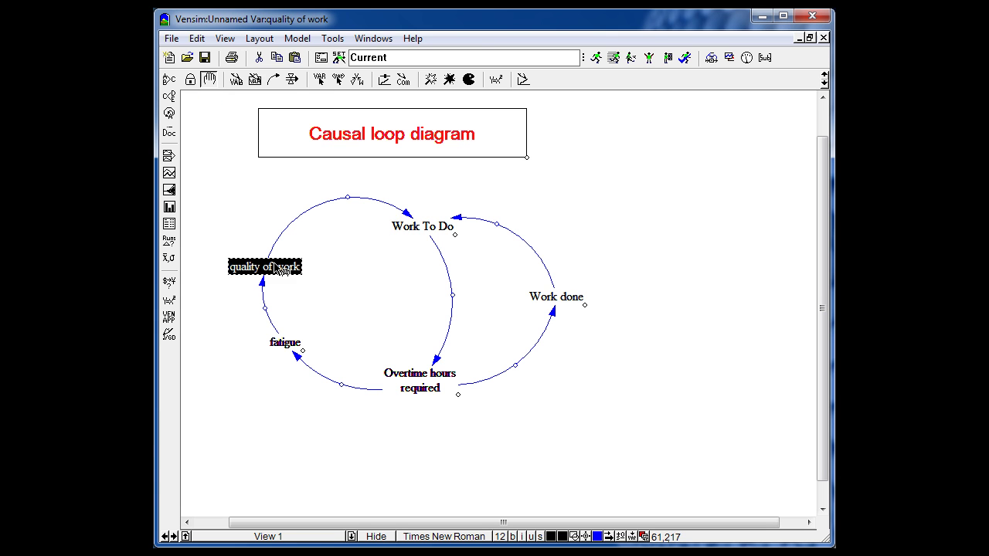
pyautogui.keyDown('ctrl'); pyautogui.click(434, 230); pyautogui.keyUp('ctrl')
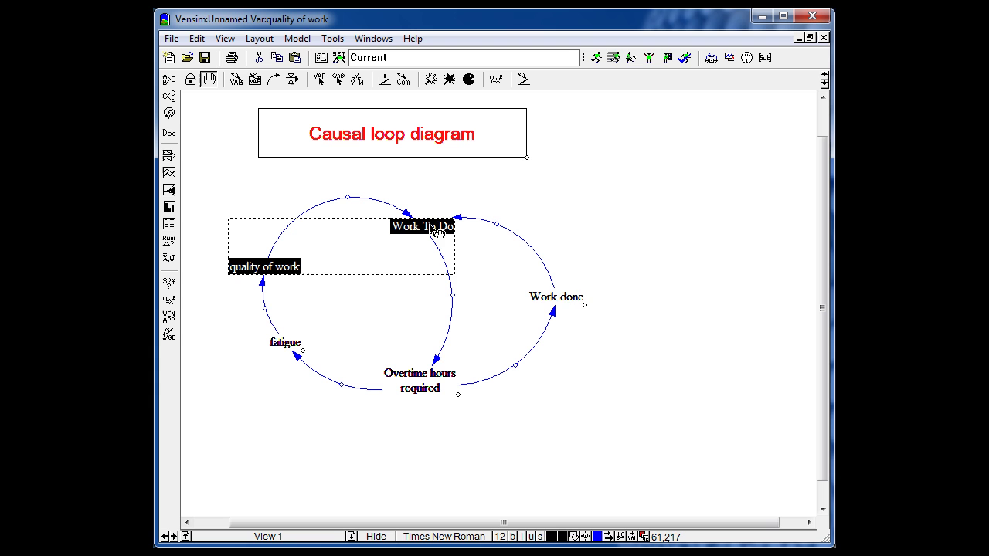
pyautogui.keyDown('ctrl'); pyautogui.click(553, 303); pyautogui.keyUp('ctrl')
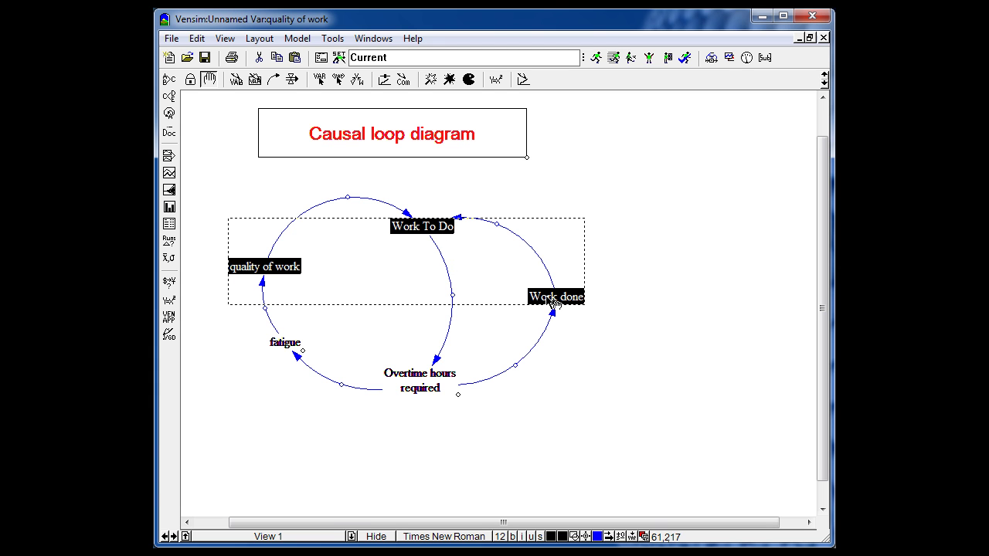
pyautogui.keyDown('ctrl'); pyautogui.click(413, 382); pyautogui.keyUp('ctrl')
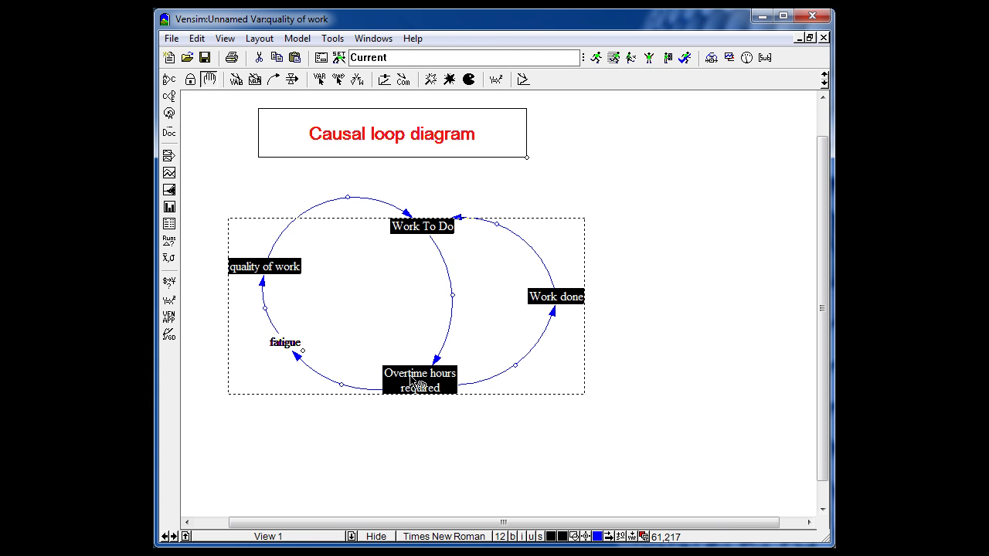
pyautogui.click(650, 282)
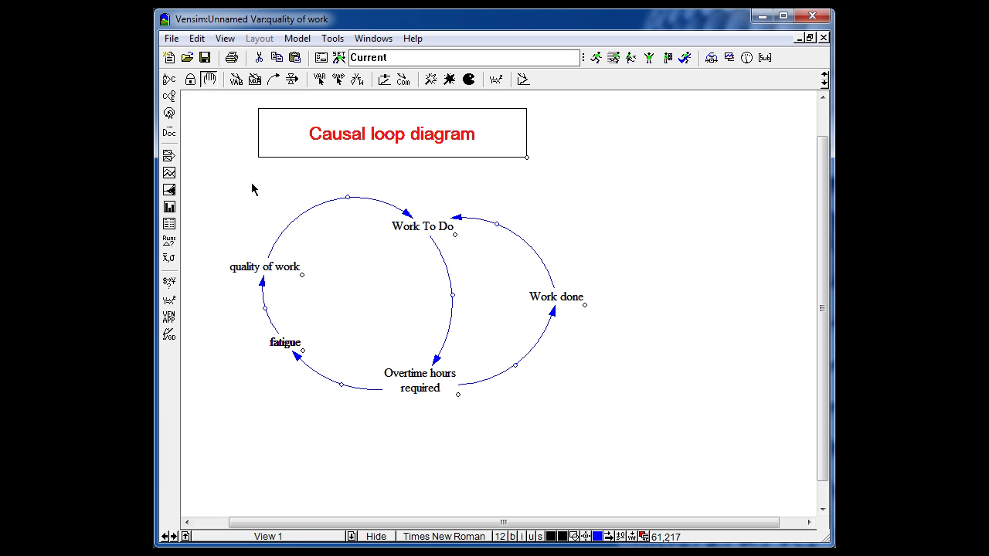
pyautogui.moveTo(196, 189); pyautogui.dragTo(327, 399)
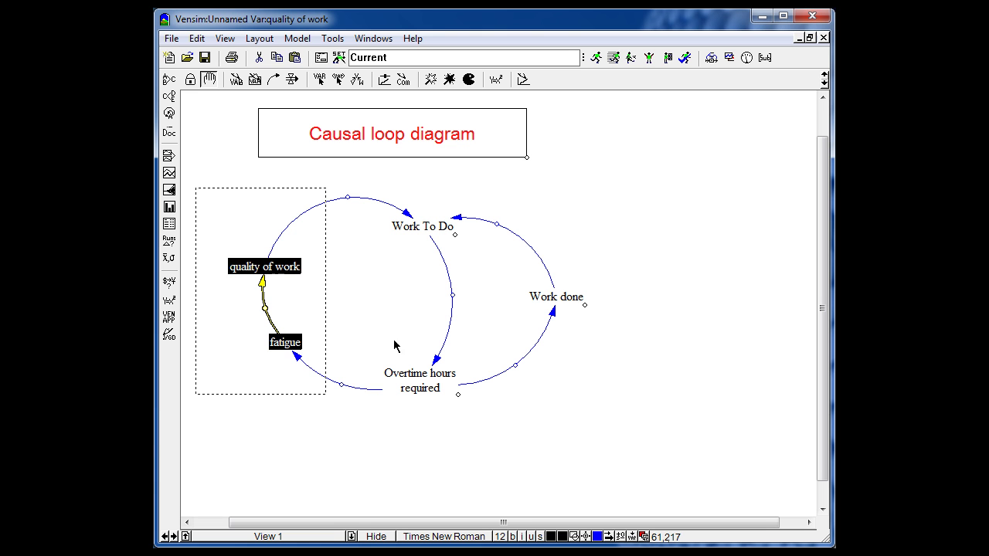
pyautogui.click(654, 340)
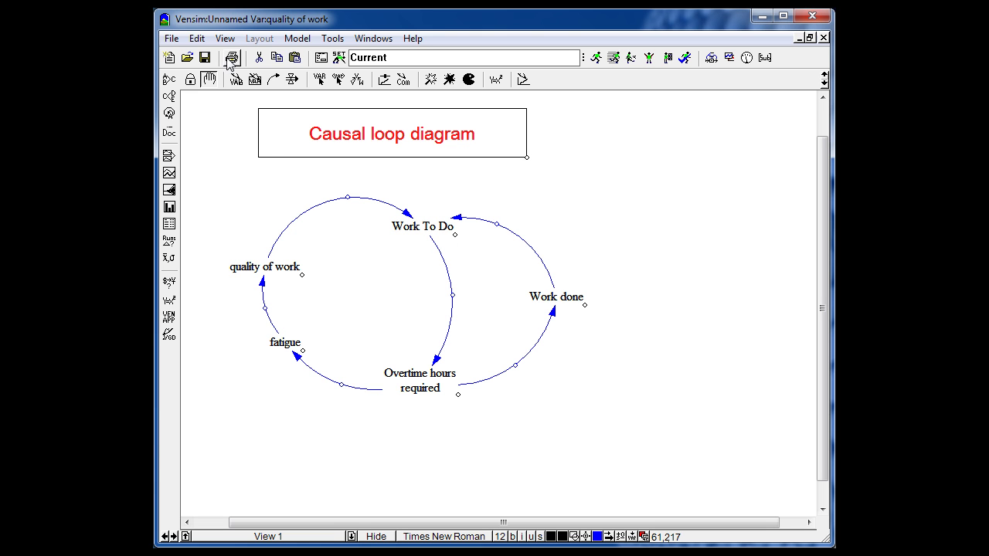
pyautogui.click(197, 38)
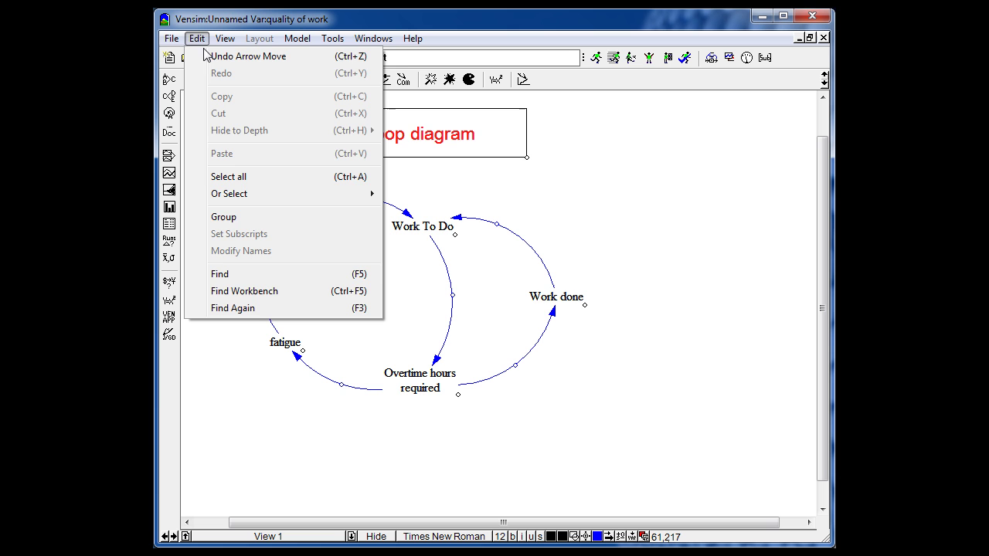
pyautogui.click(235, 182)
pyautogui.click(715, 239)
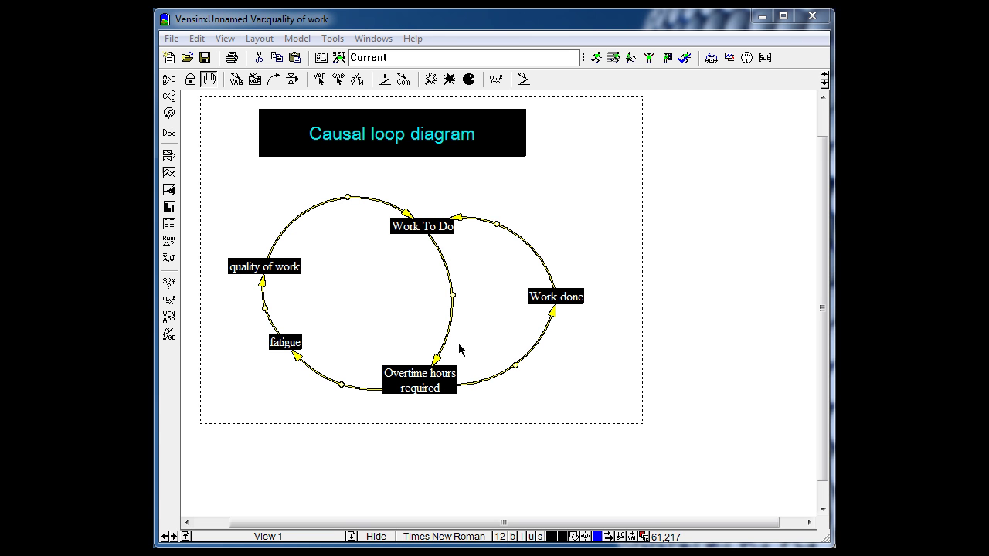
# Centre Work To Do over Overtime hours required using Layout > Center on LastSel
pyautogui.click(669, 257)
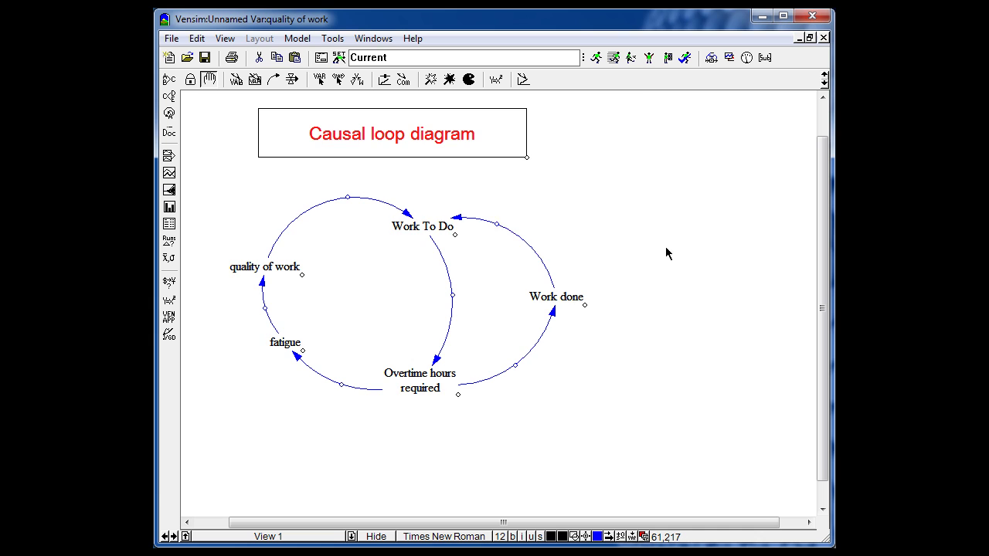
pyautogui.click(427, 229)
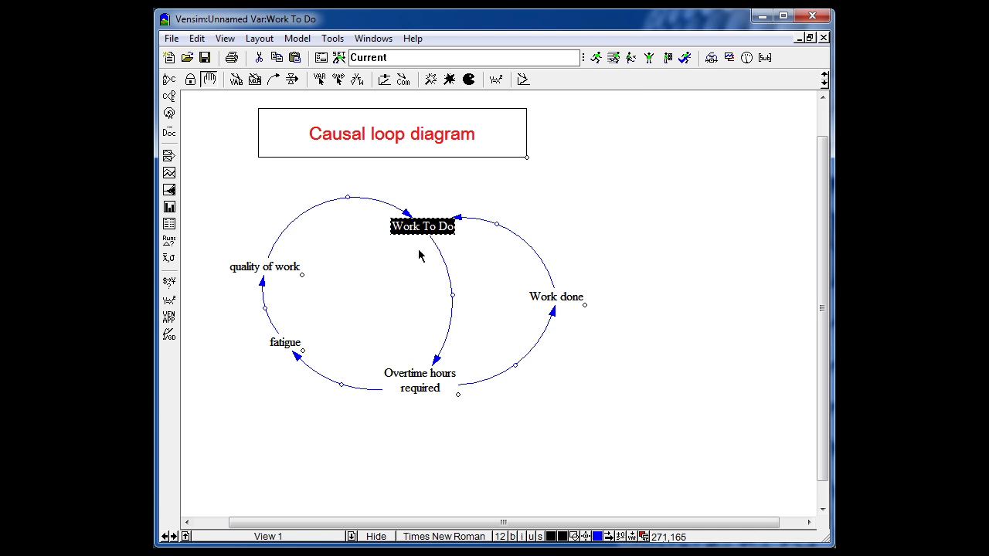
pyautogui.keyDown('shift'); pyautogui.click(430, 385); pyautogui.keyUp('shift')
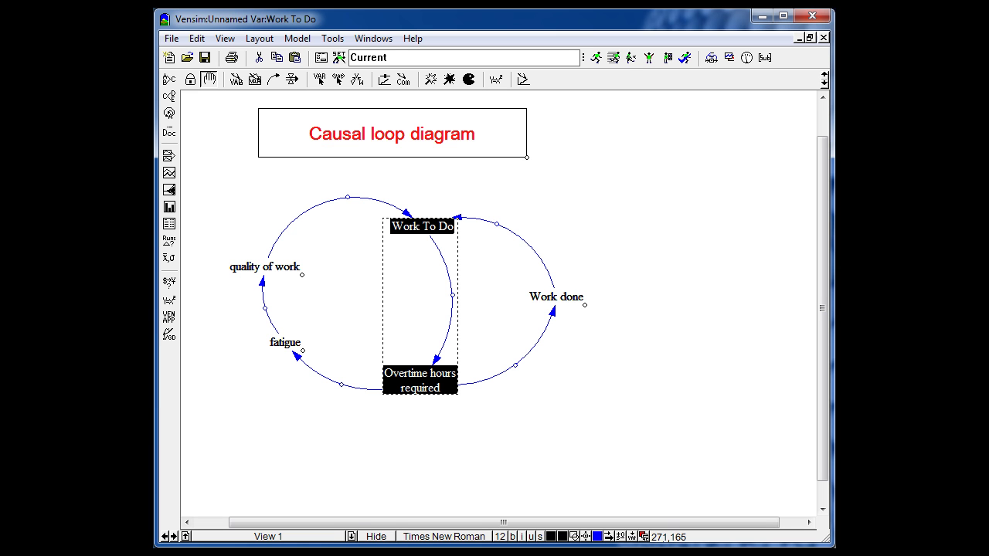
pyautogui.click(259, 37)
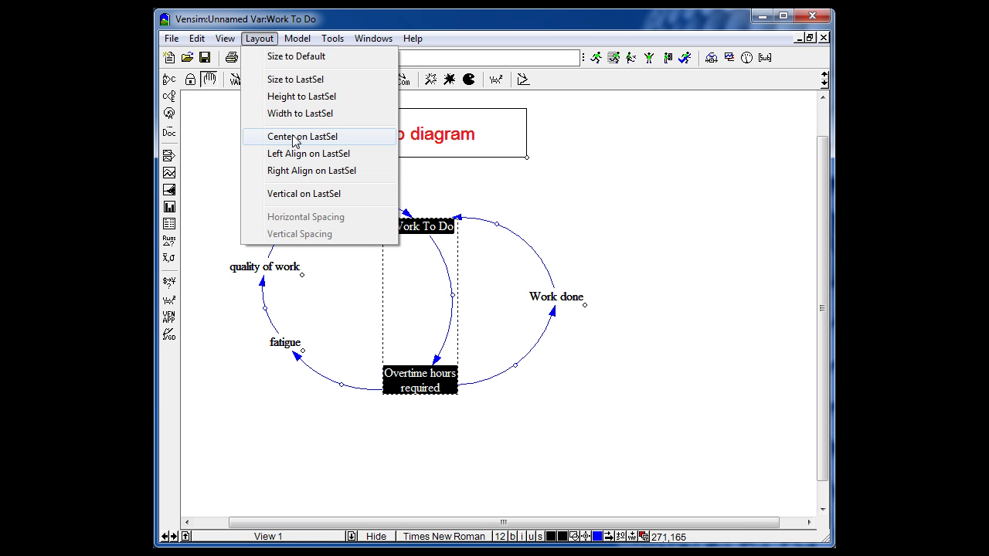
pyautogui.click(292, 137)
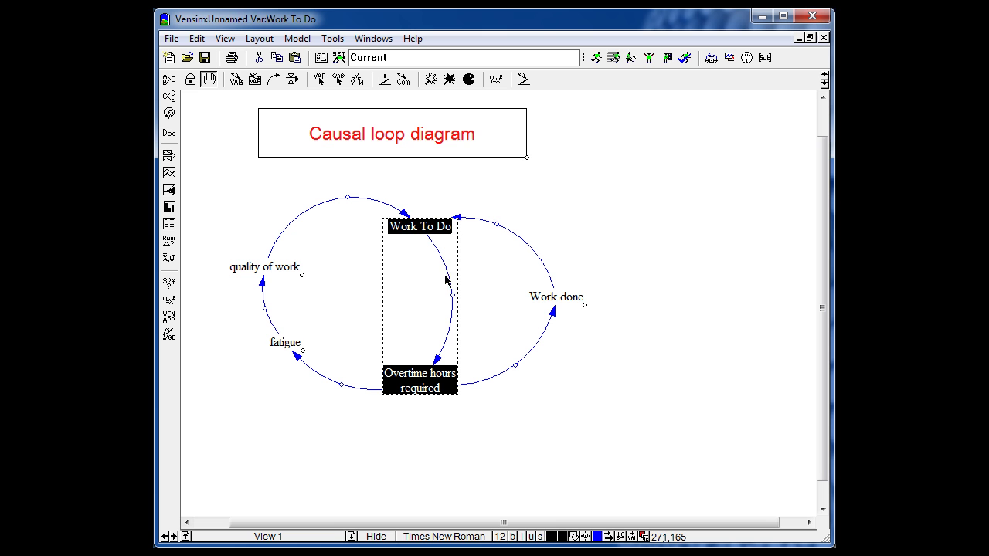
pyautogui.click(238, 360)
# Level fatigue with Overtime hours required and bend their link downward
pyautogui.click(286, 344)
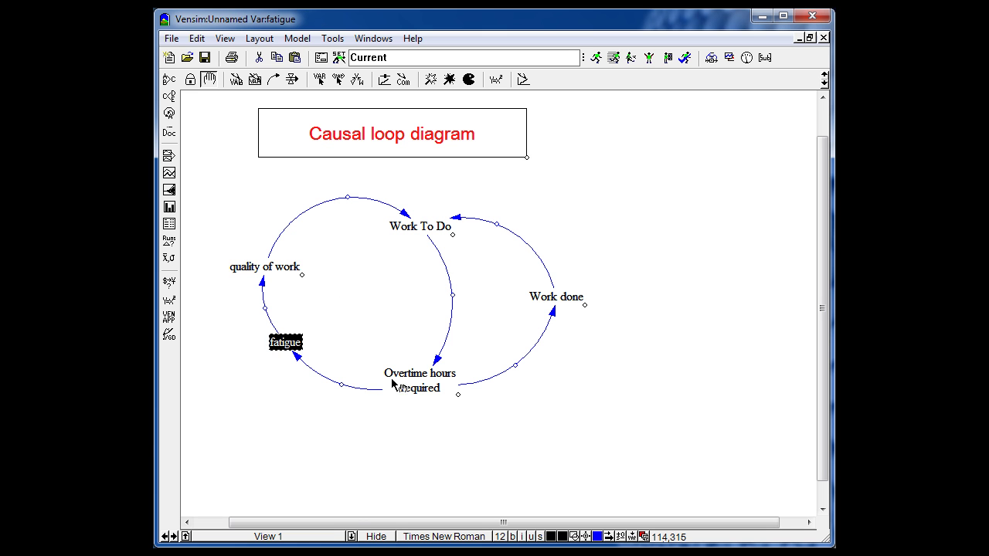
pyautogui.keyDown('ctrl'); pyautogui.click(423, 387); pyautogui.keyUp('ctrl')
pyautogui.click(260, 37)
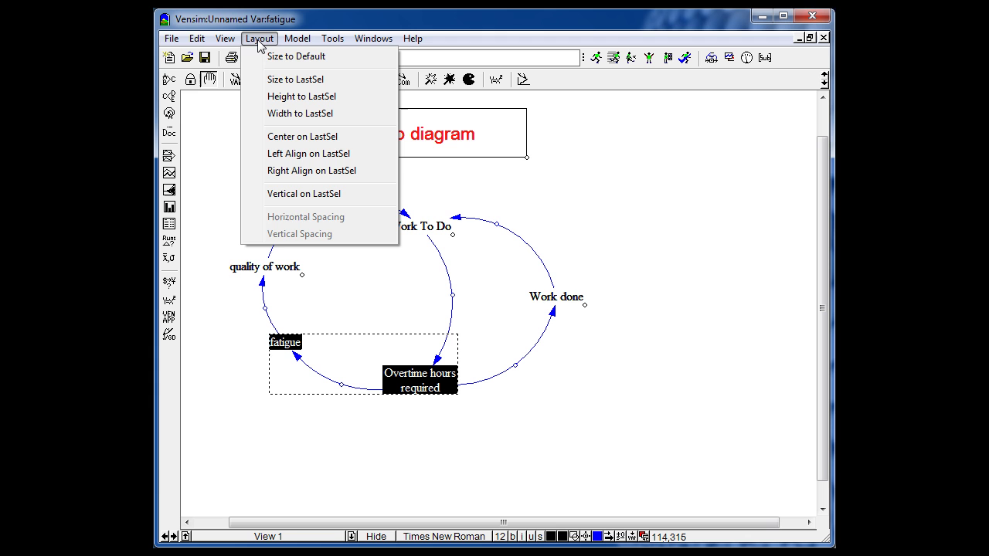
pyautogui.click(304, 197)
pyautogui.click(346, 421)
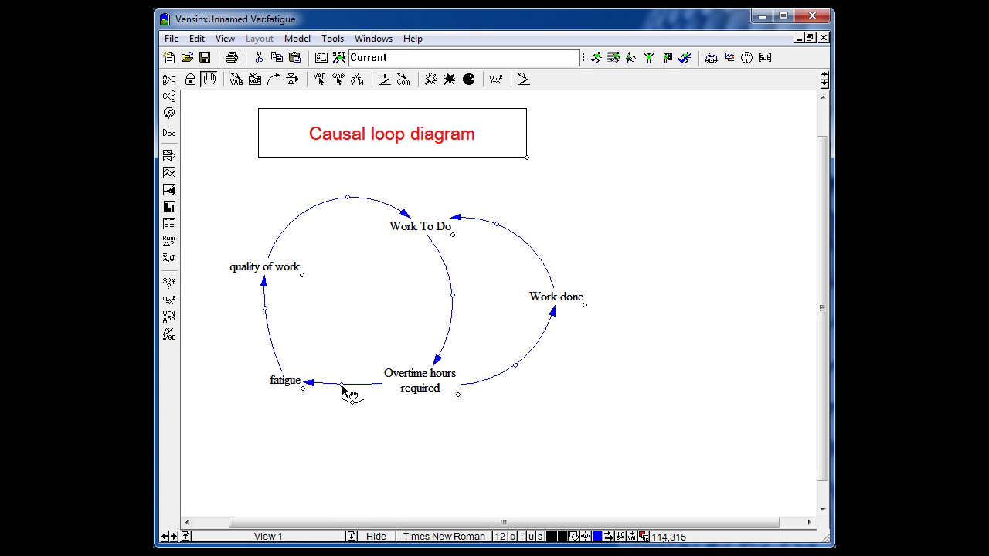
pyautogui.moveTo(341, 393); pyautogui.dragTo(342, 408)
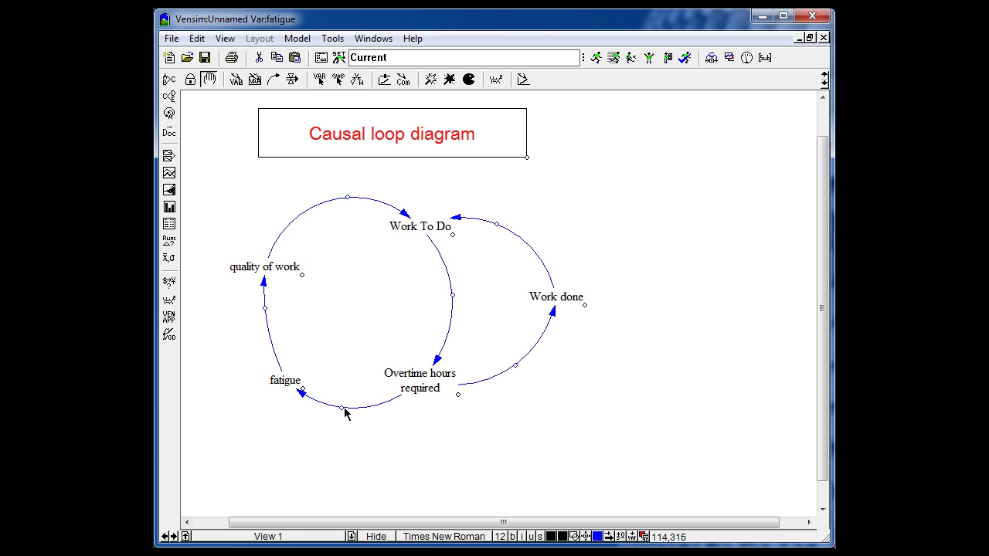
# Right-align fatigue with quality of work using Layout > Right Align on LastSel
pyautogui.click(281, 268)
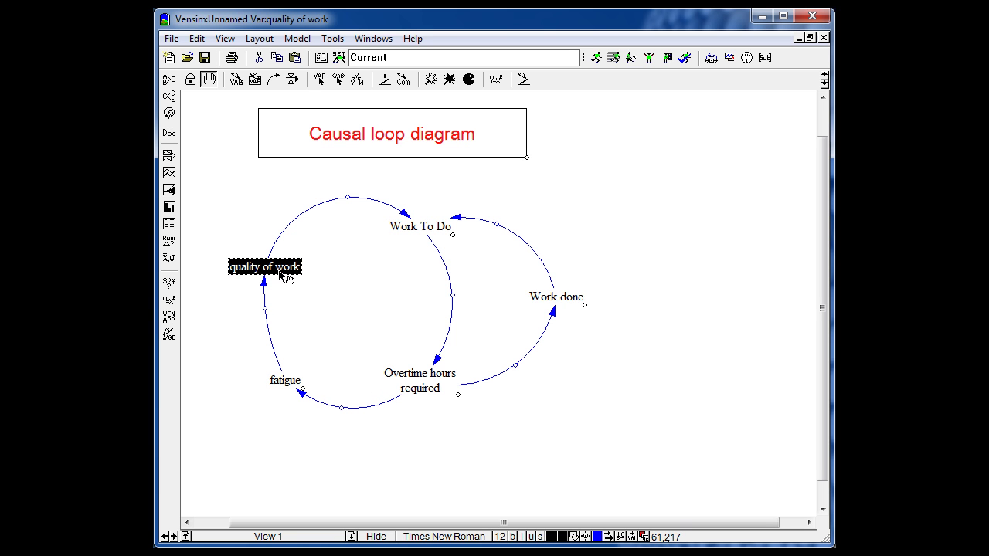
pyautogui.keyDown('ctrl'); pyautogui.click(298, 382); pyautogui.keyUp('ctrl')
pyautogui.click(260, 38)
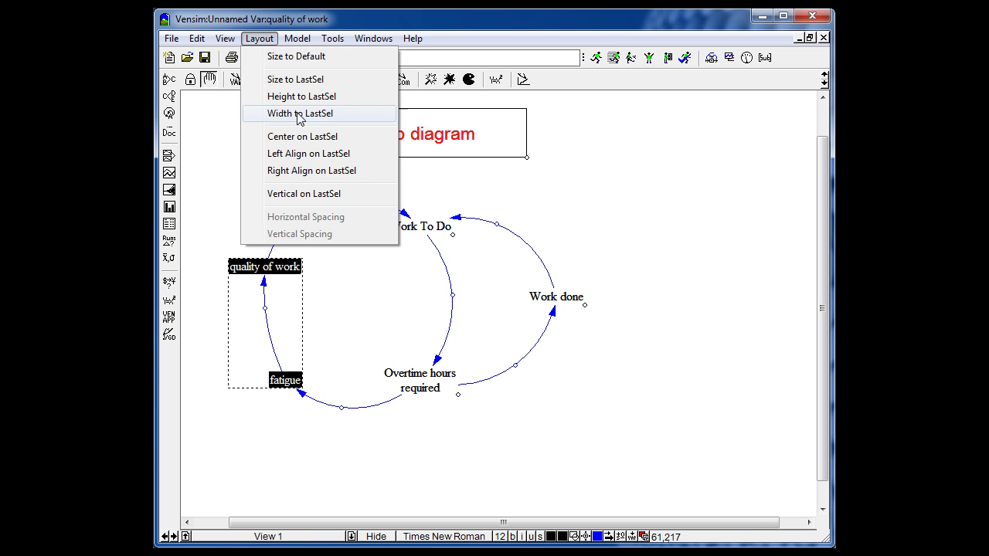
pyautogui.click(313, 173)
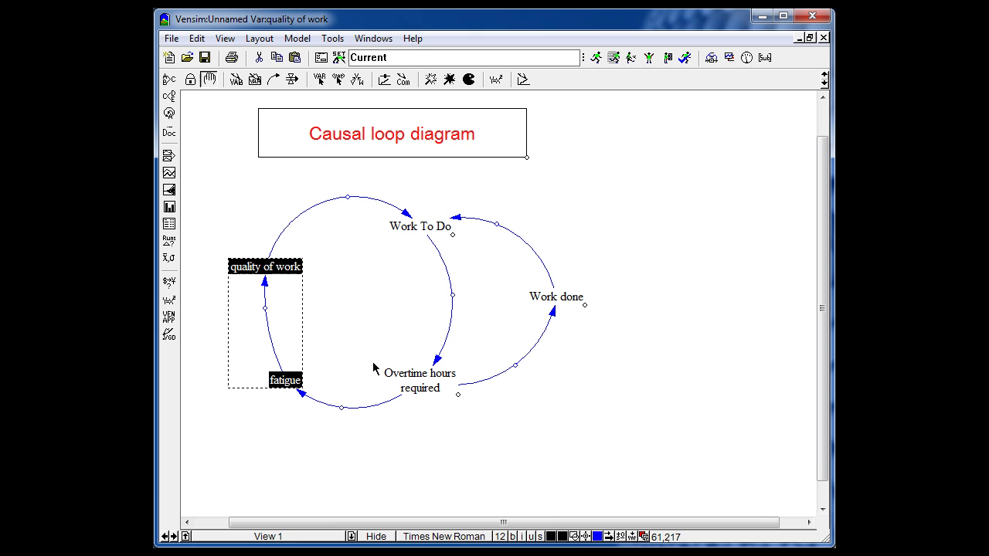
pyautogui.click(507, 395)
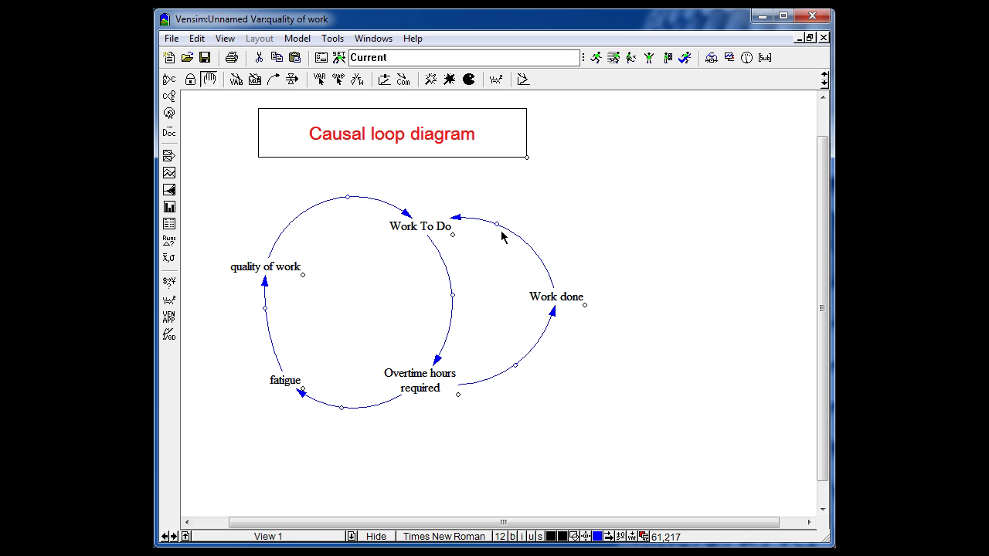
# Format Work To Do as red, bold italic 16-point Arial Unicode MS text in a box
pyautogui.click(430, 230)
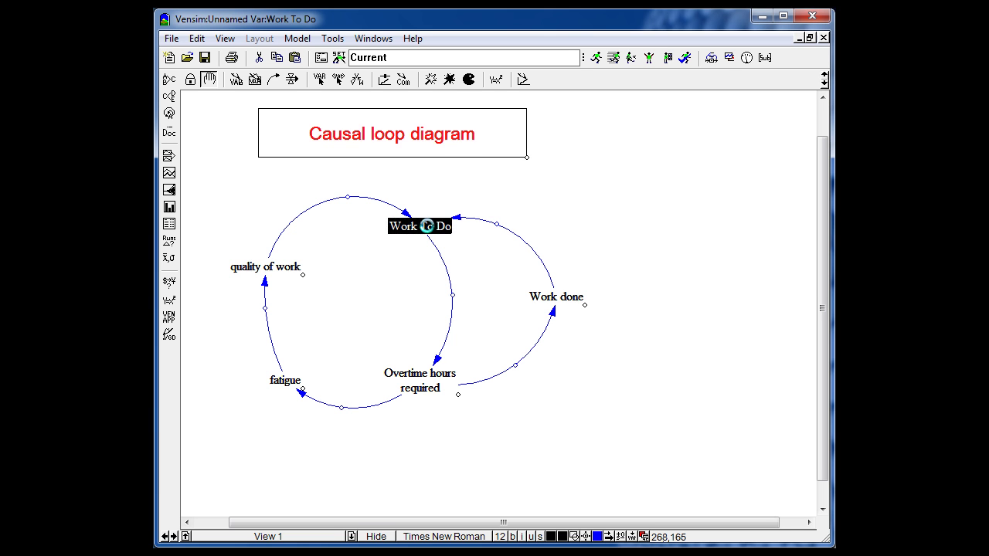
pyautogui.rightClick(433, 230)
pyautogui.click(585, 121)
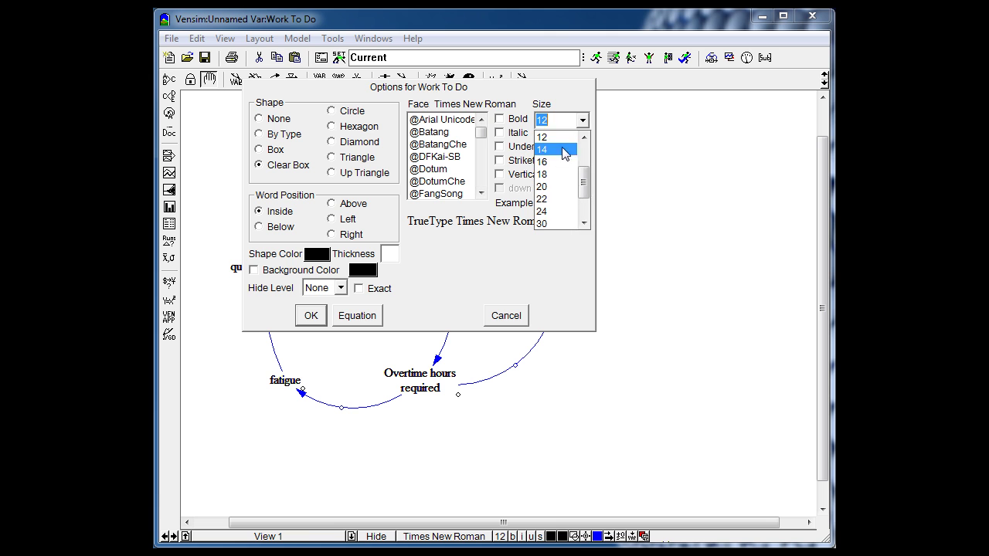
pyautogui.click(553, 162)
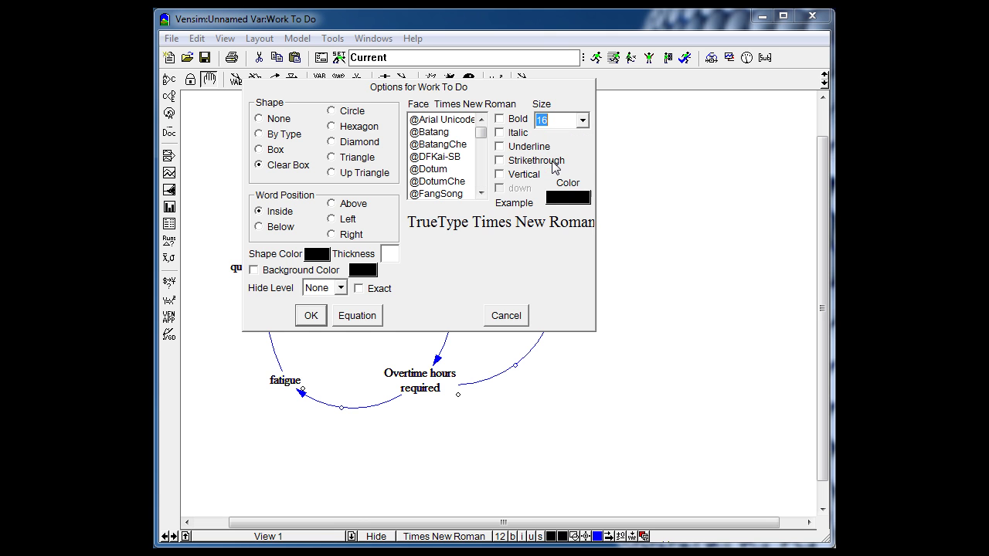
pyautogui.click(500, 119)
pyautogui.click(503, 133)
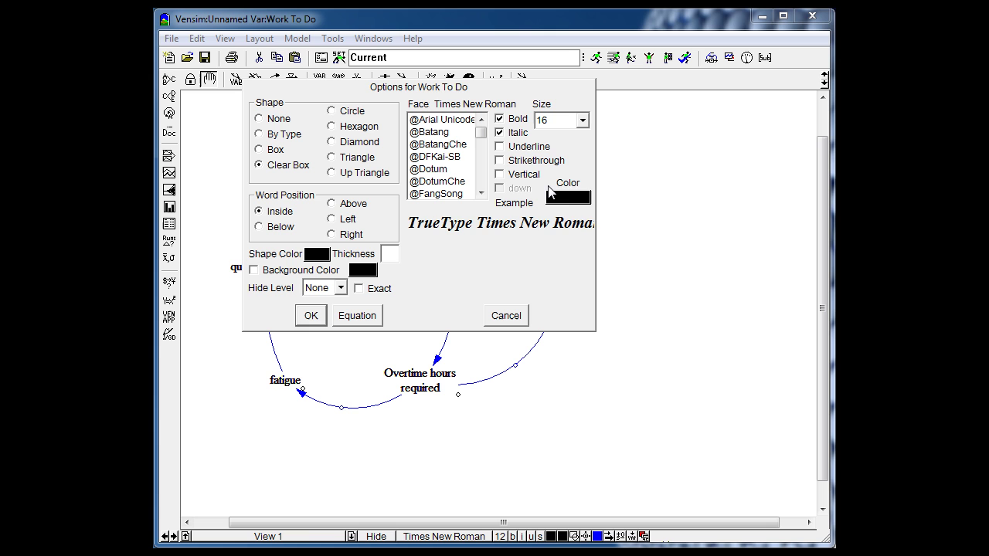
pyautogui.click(568, 199)
pyautogui.click(556, 276)
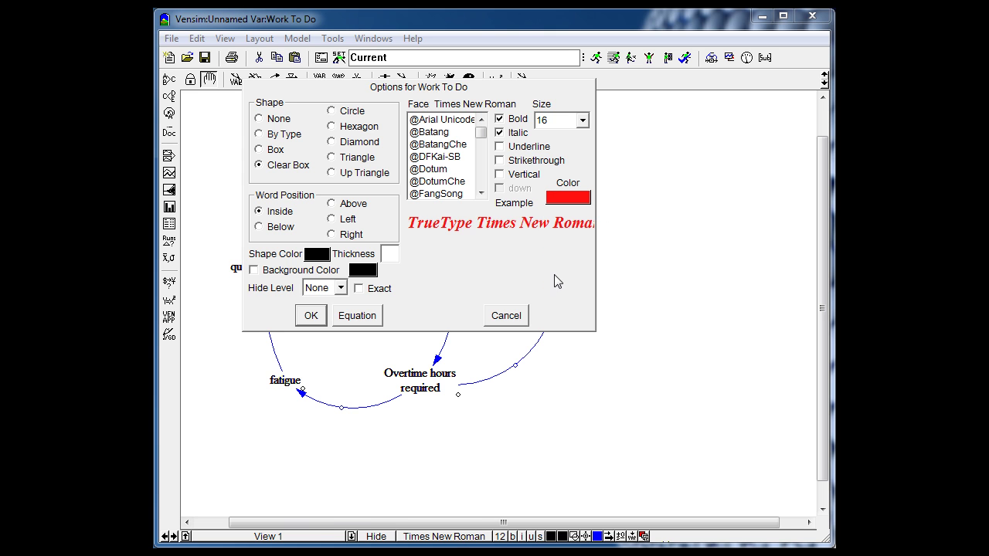
pyautogui.click(455, 120)
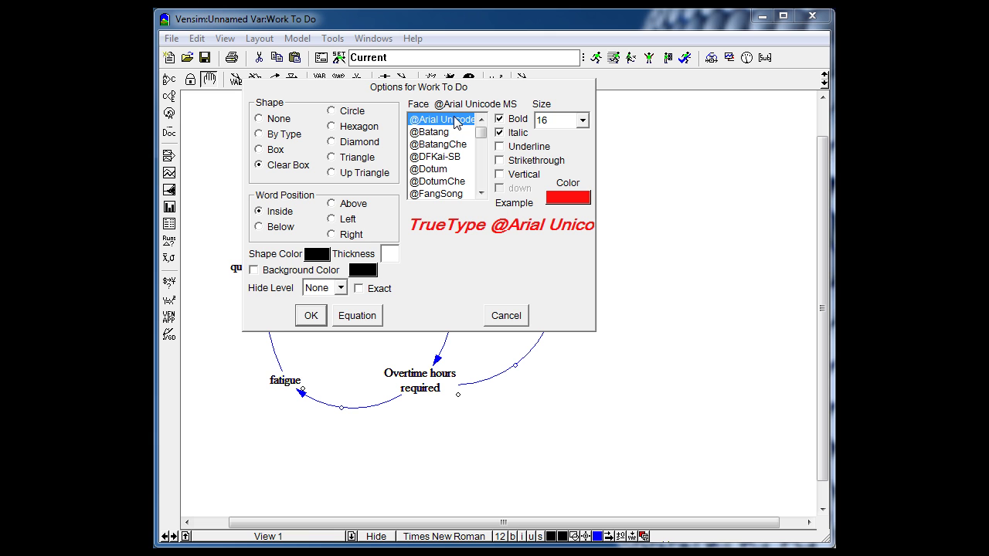
pyautogui.click(260, 150)
pyautogui.click(311, 316)
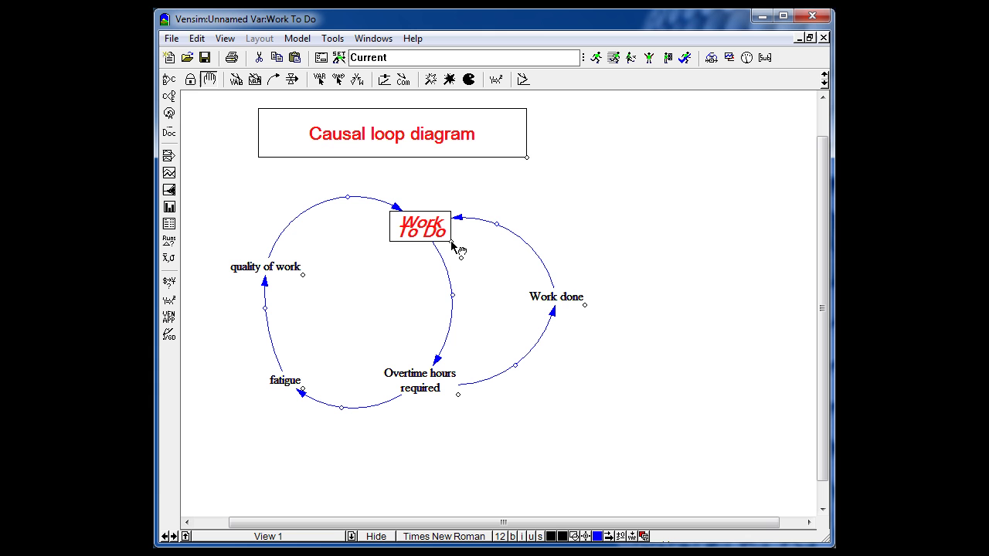
# Enlarge the Work To Do box so its name wraps, then center it above Overtime hours required with Center on LastSel
pyautogui.moveTo(452, 244); pyautogui.dragTo(474, 264)
pyautogui.moveTo(438, 233); pyautogui.dragTo(429, 223)
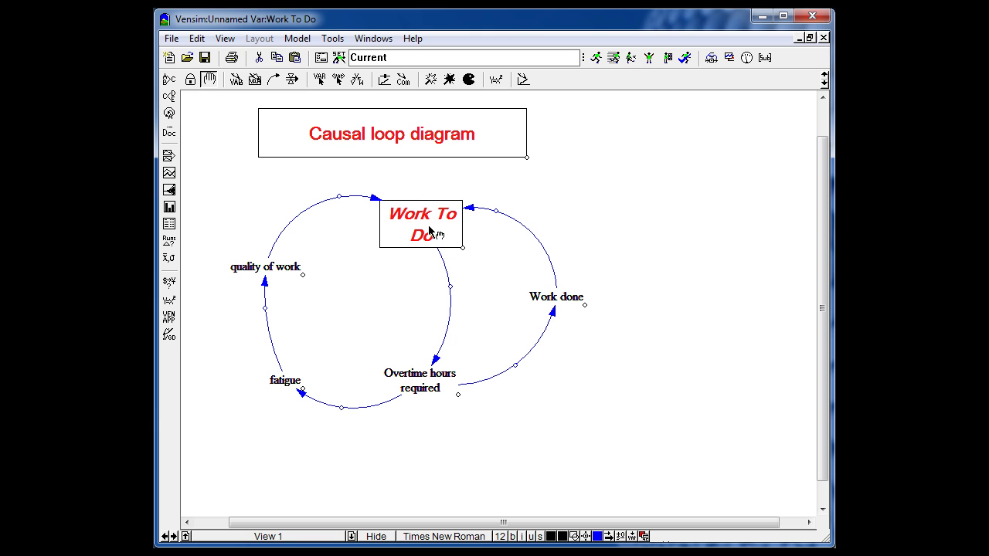
pyautogui.click(430, 232)
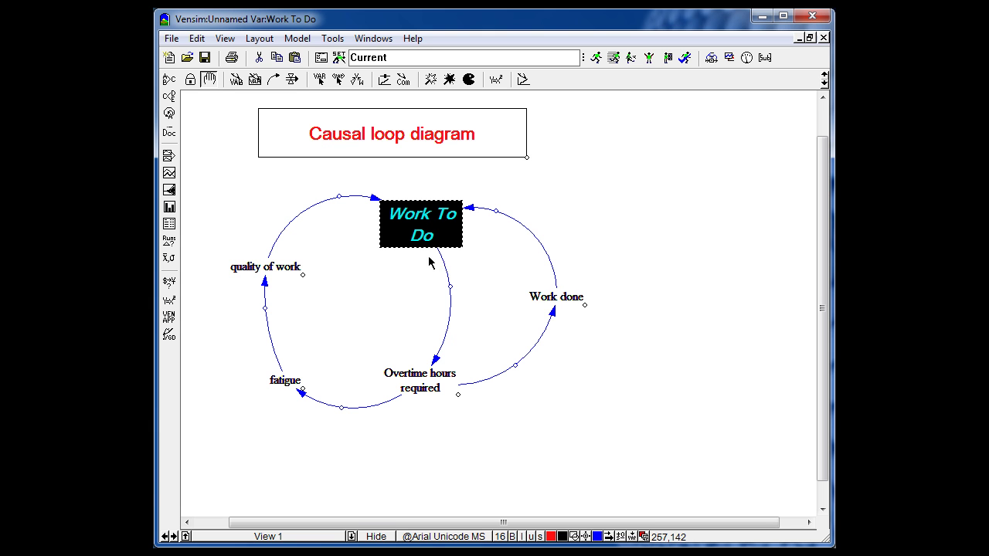
pyautogui.keyDown('ctrl'); pyautogui.click(429, 390); pyautogui.keyUp('ctrl')
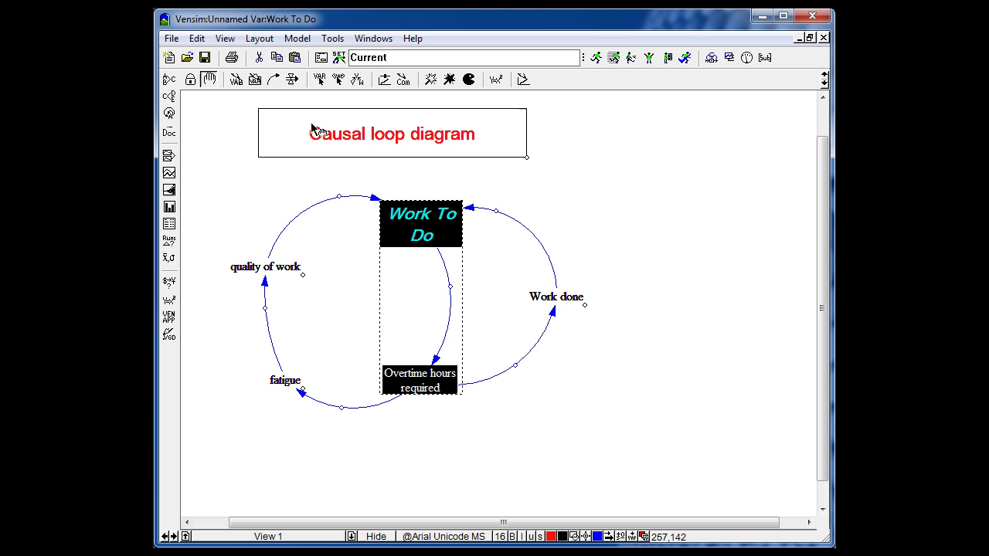
pyautogui.click(259, 38)
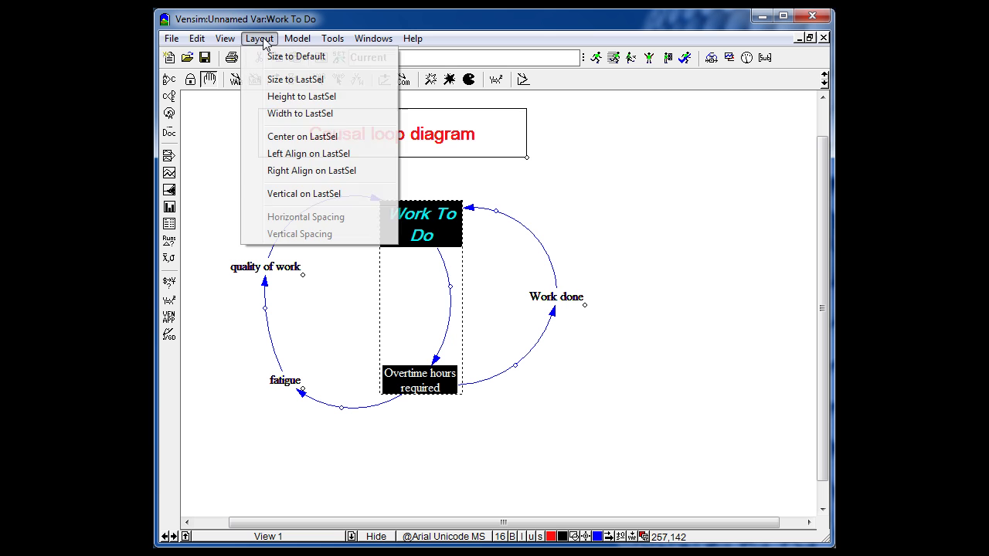
pyautogui.click(283, 139)
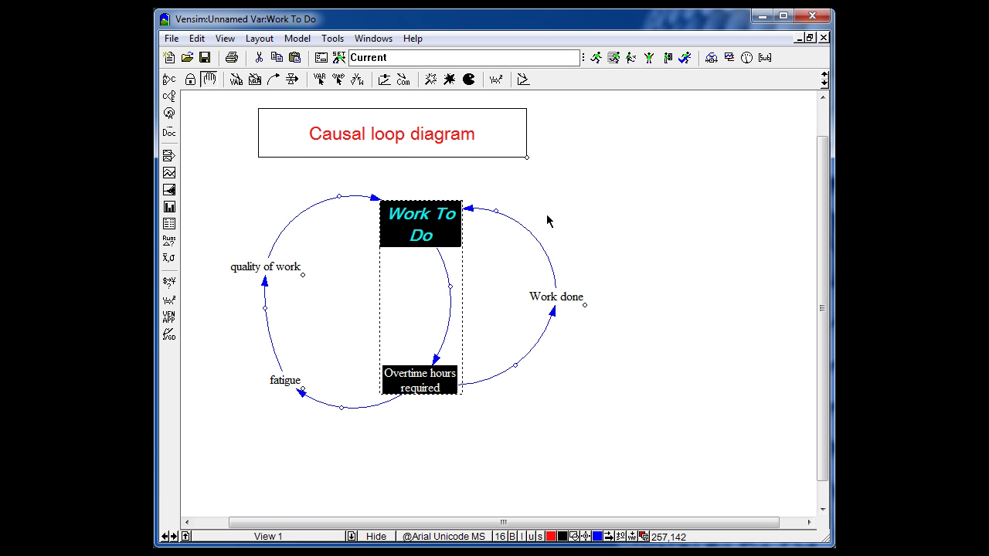
pyautogui.click(546, 221)
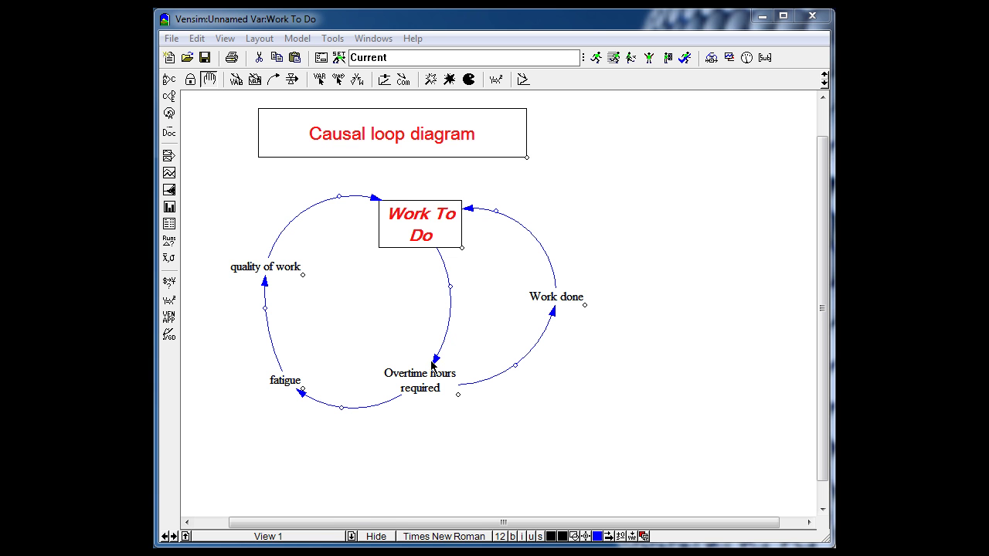
# Give the Work To Do to Overtime hours required arrow a thicker line and + polarity
pyautogui.rightClick(437, 362)
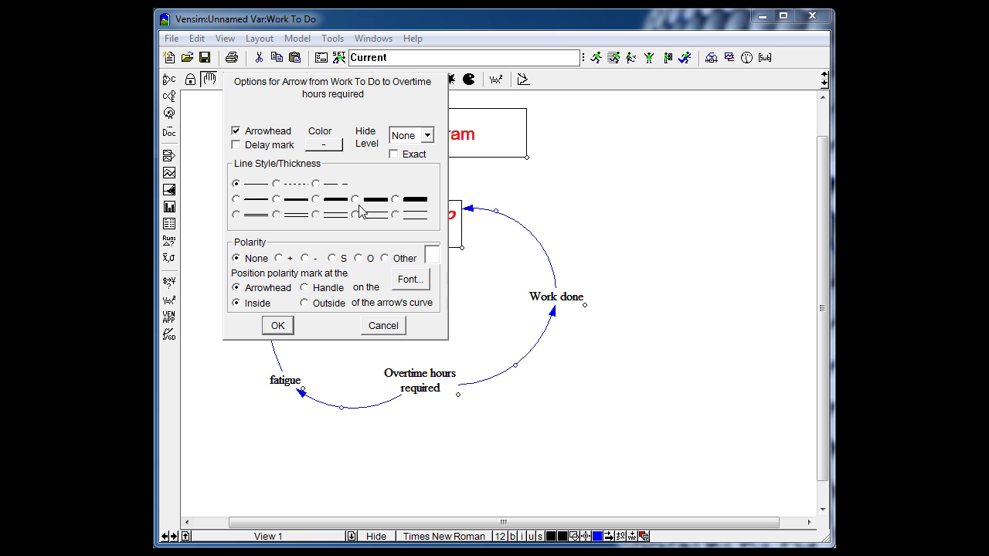
pyautogui.click(330, 149)
pyautogui.click(330, 149)
pyautogui.click(329, 149)
pyautogui.click(276, 200)
pyautogui.click(277, 325)
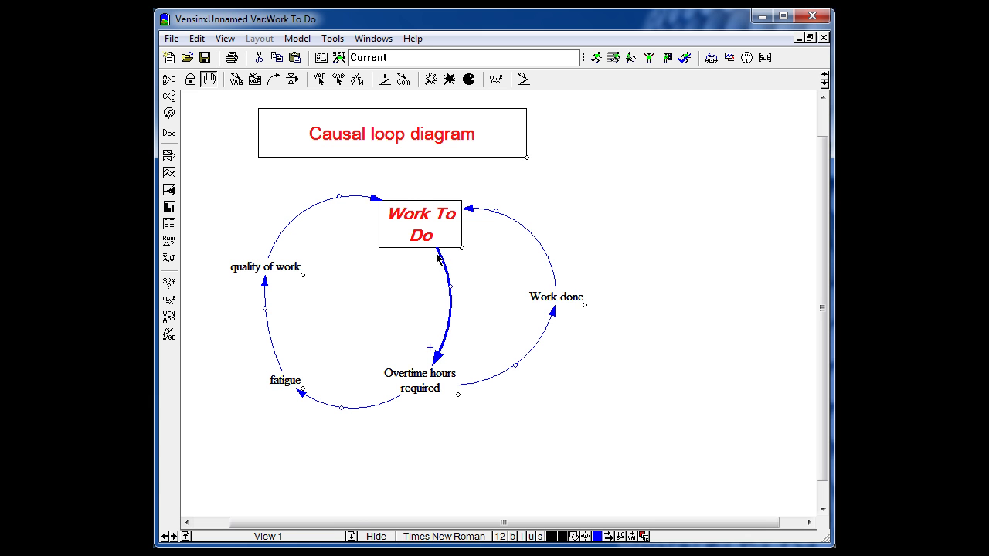
# Thicken the Overtime hours required to fatigue arrow and mark it +
pyautogui.rightClick(303, 398)
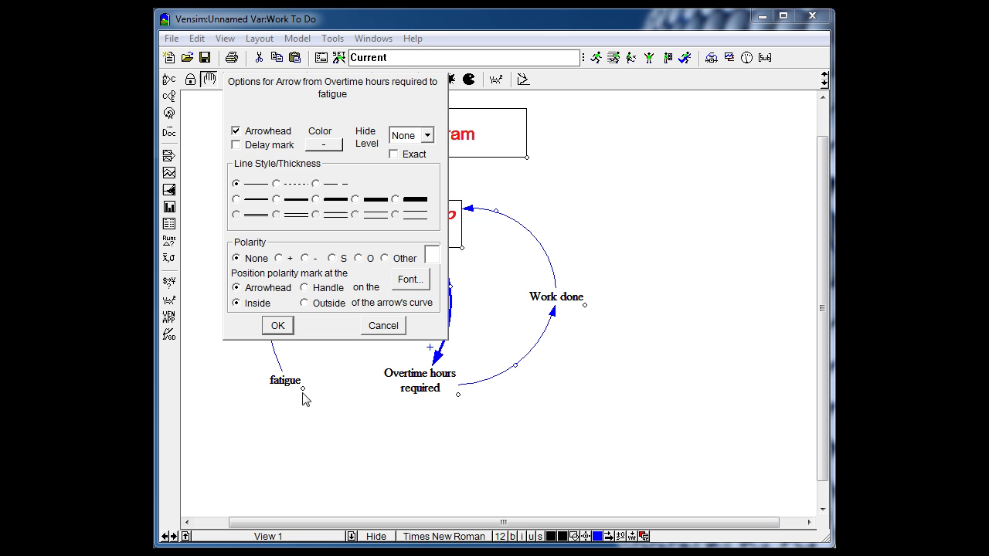
pyautogui.click(276, 200)
pyautogui.click(279, 259)
pyautogui.click(274, 325)
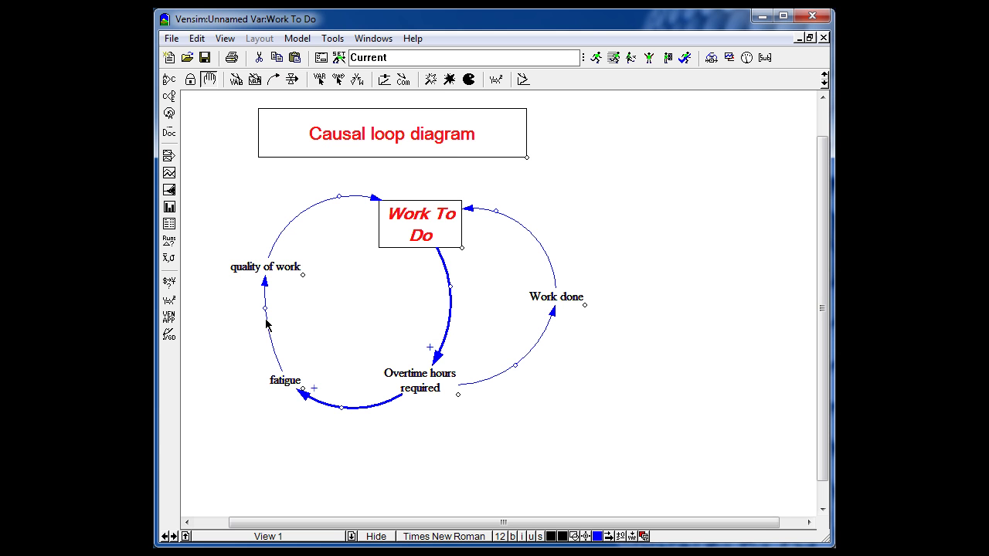
pyautogui.click(285, 380)
pyautogui.rightClick(284, 380)
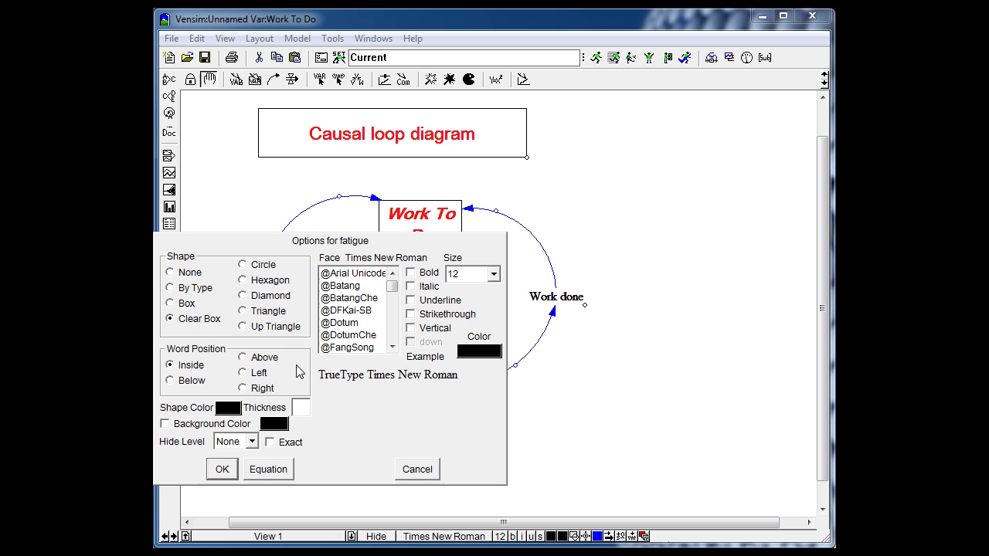
pyautogui.click(415, 470)
# Thicken the fatigue to quality of work arrow with − polarity and the quality of work to Work To Do arrow with +
pyautogui.rightClick(266, 281)
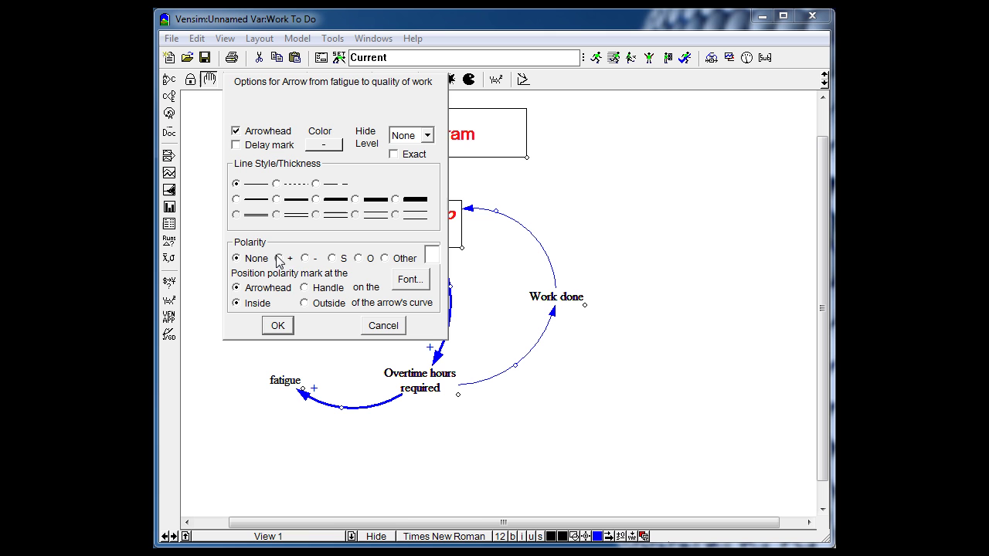
pyautogui.click(305, 258)
pyautogui.click(276, 199)
pyautogui.click(279, 326)
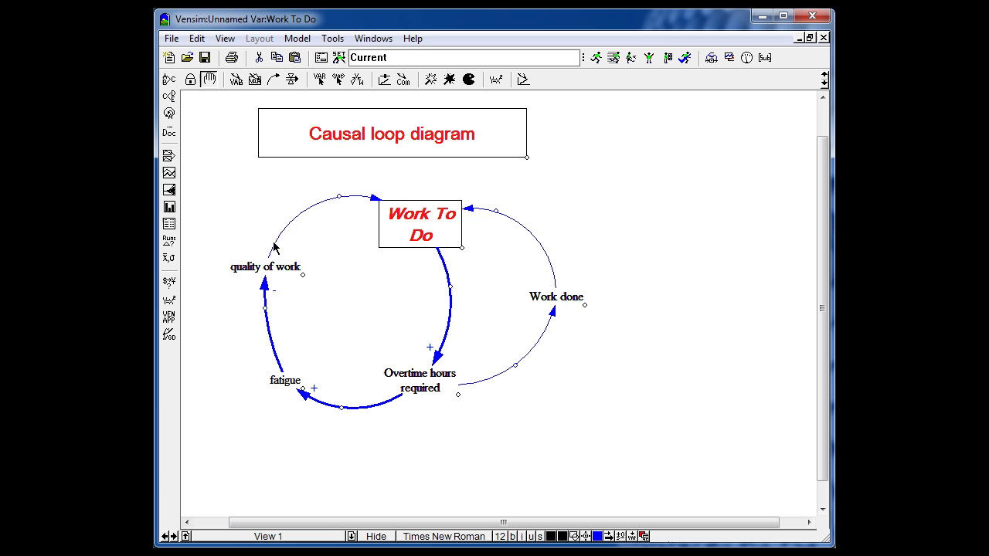
pyautogui.rightClick(369, 199)
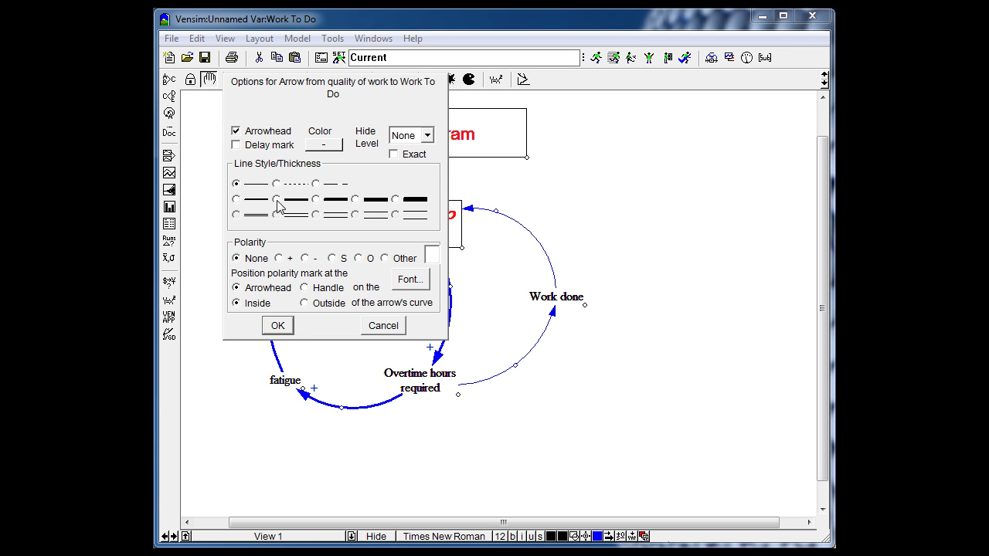
pyautogui.click(281, 325)
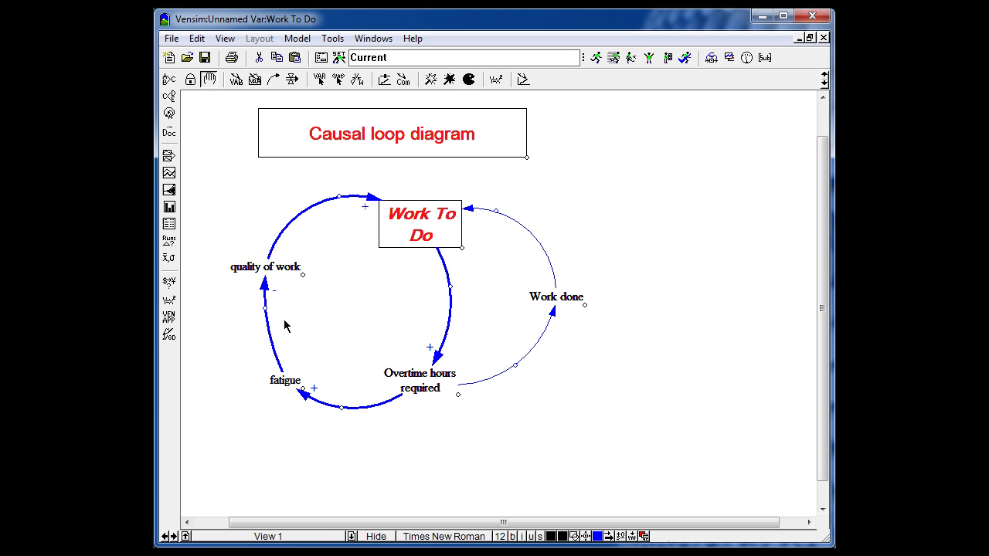
# Make the Overtime hours required to Work done arrow red, slightly thicker, with + polarity
pyautogui.rightClick(554, 316)
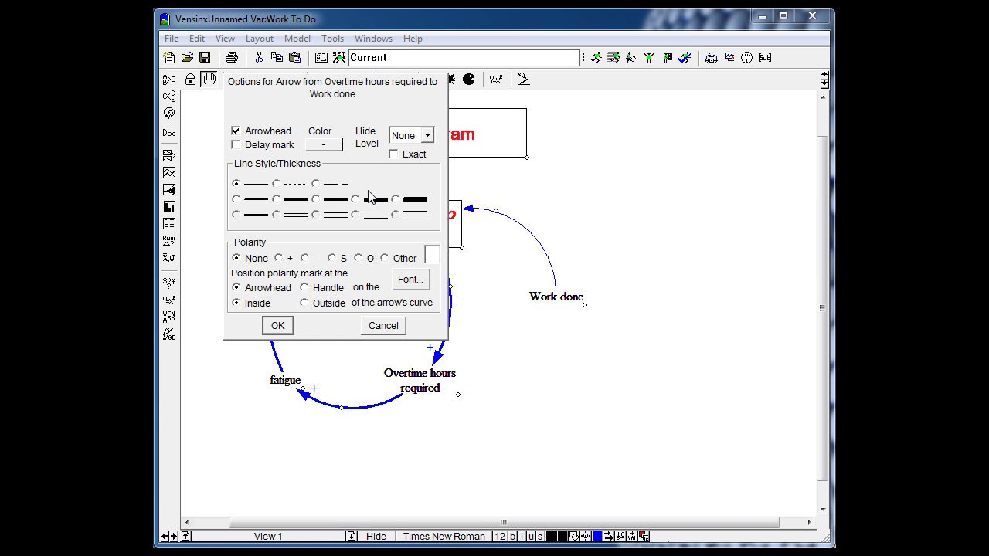
pyautogui.click(332, 146)
pyautogui.click(312, 218)
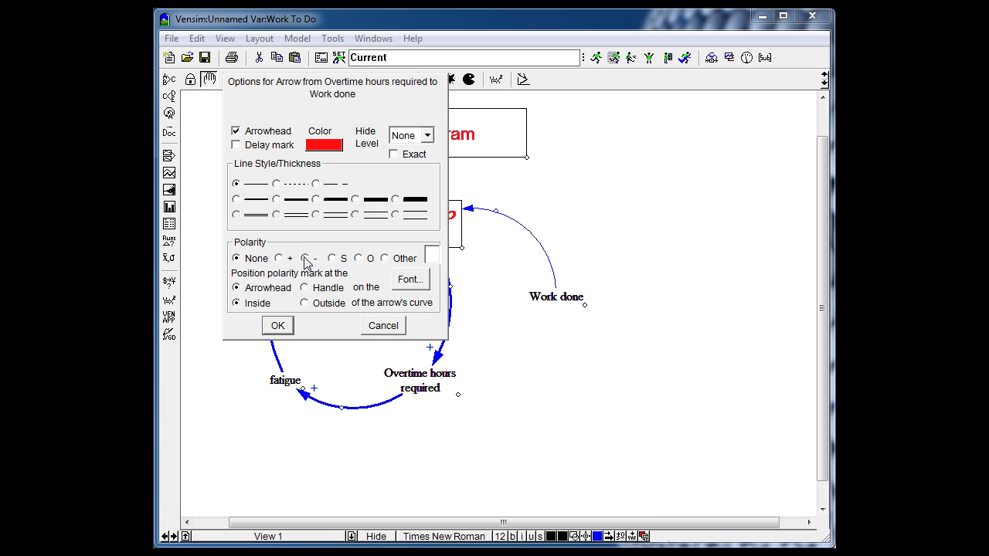
pyautogui.click(279, 258)
pyautogui.click(235, 199)
pyautogui.click(278, 325)
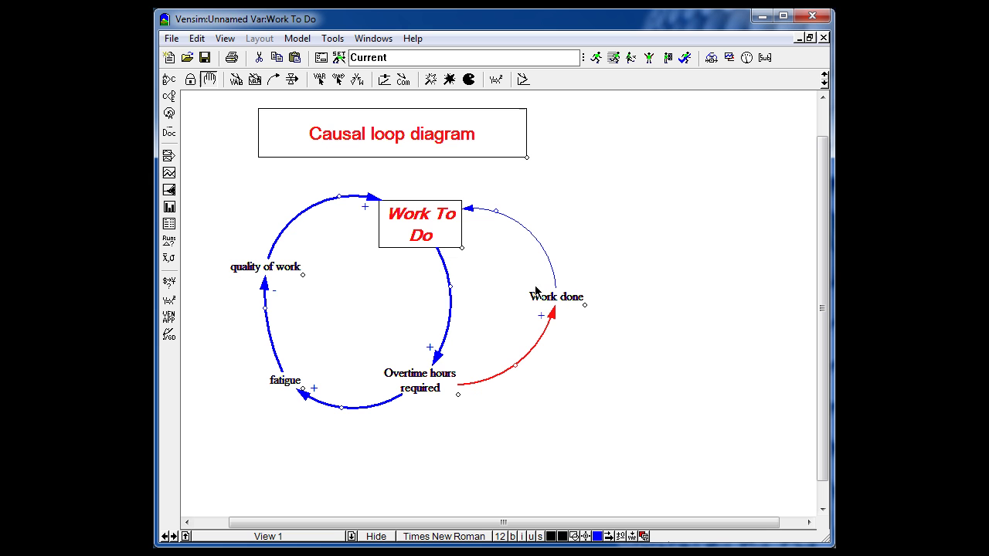
# Change that arrow's + polarity mark font colour to red
pyautogui.rightClick(557, 320)
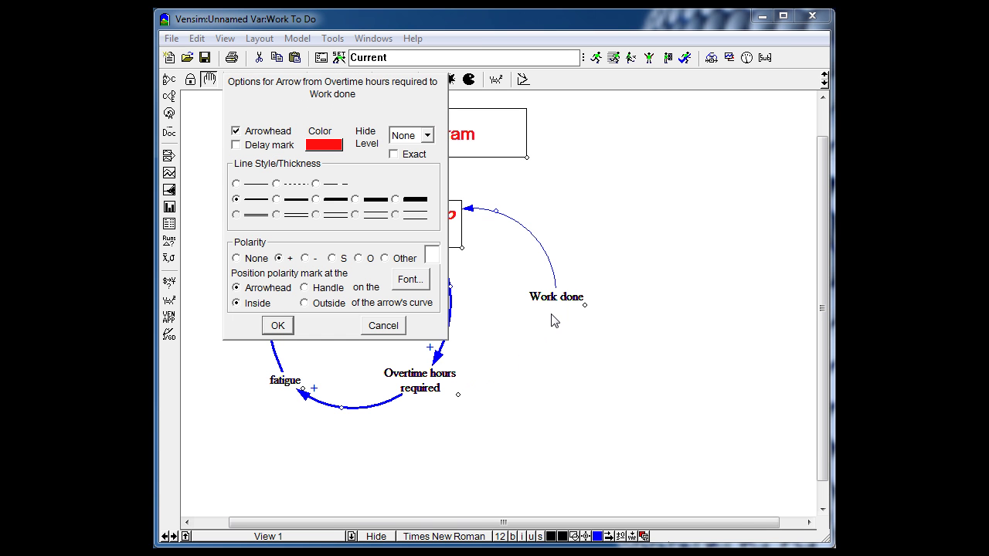
pyautogui.click(417, 283)
pyautogui.click(414, 223)
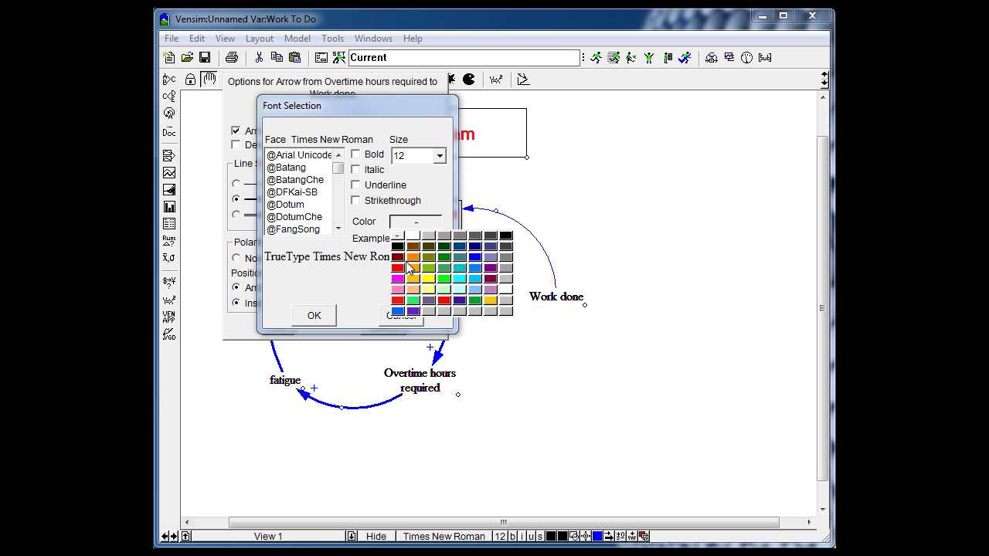
pyautogui.click(398, 300)
pyautogui.click(332, 315)
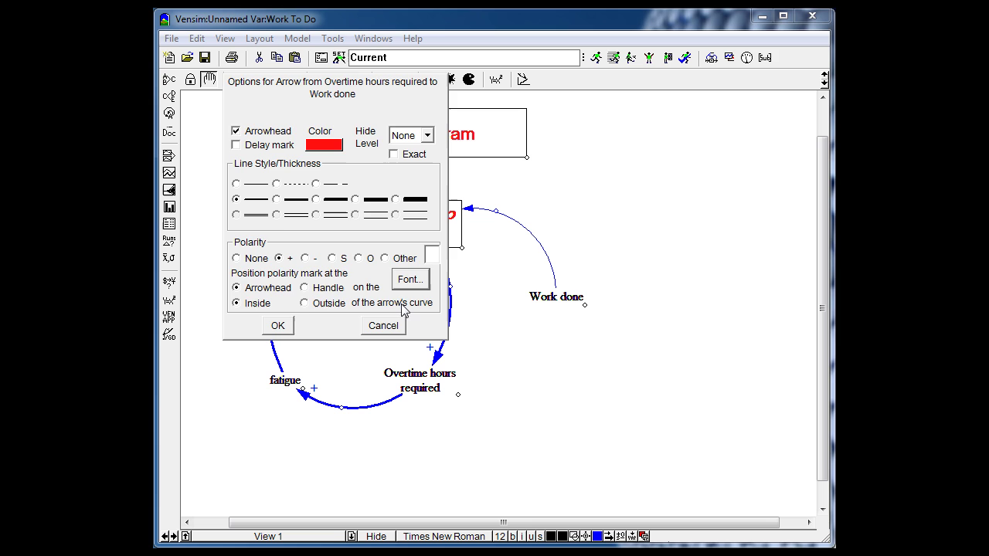
pyautogui.click(278, 325)
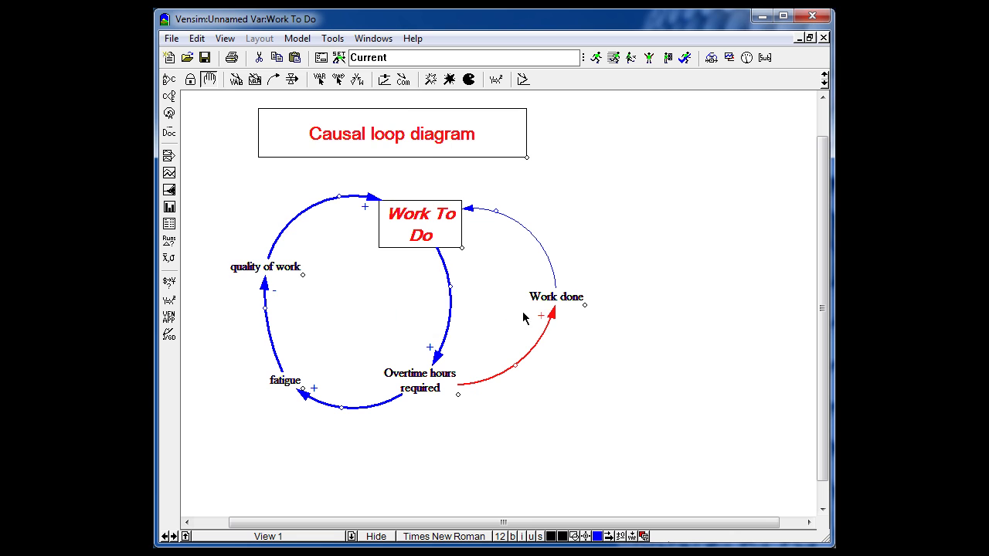
# Give the Work done to Work To Do arrow a thicker line
pyautogui.rightClick(469, 209)
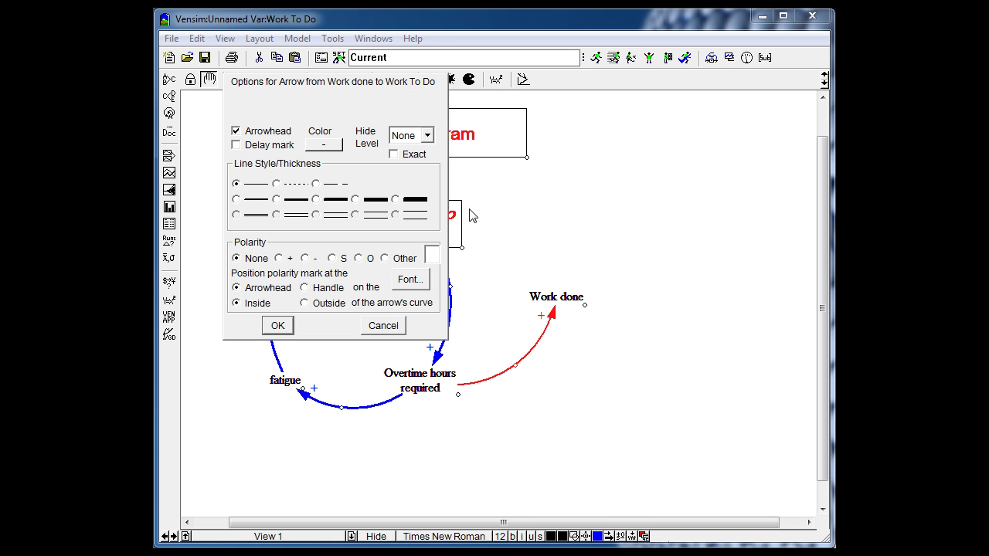
pyautogui.click(276, 200)
pyautogui.click(323, 144)
# Color the Work done to Work To Do arrow red, set its polarity to −, and make the − mark red
pyautogui.click(313, 222)
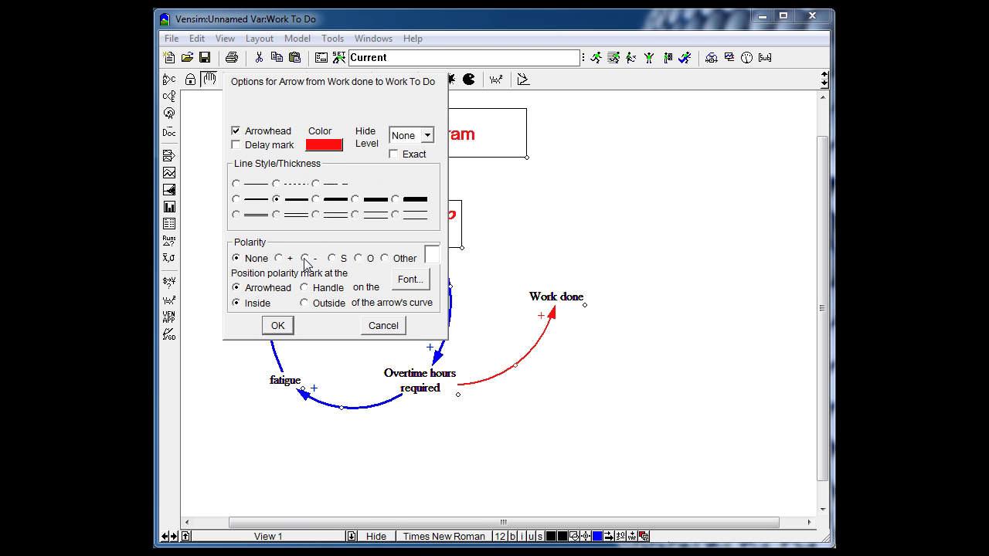
pyautogui.click(305, 259)
pyautogui.click(403, 278)
pyautogui.click(414, 222)
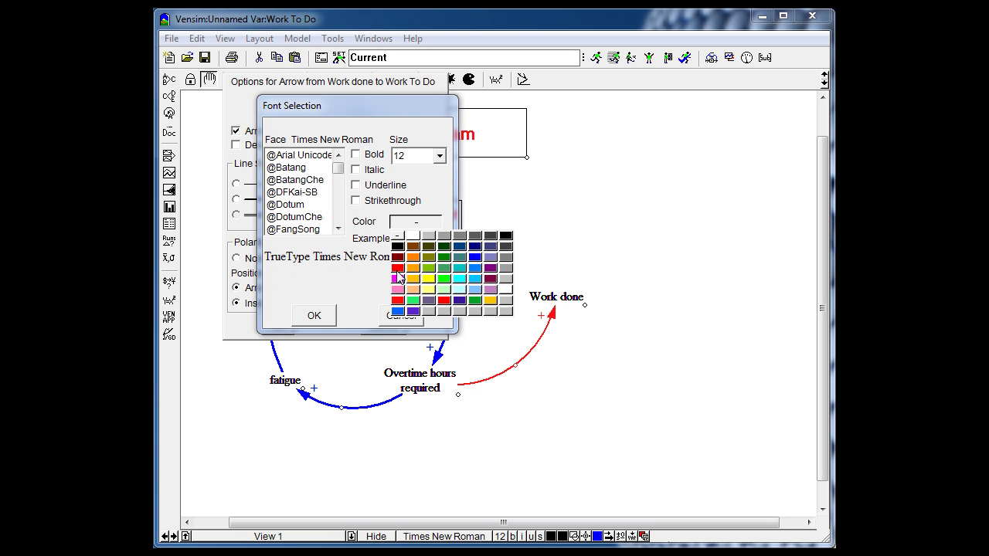
pyautogui.click(397, 273)
pyautogui.click(314, 314)
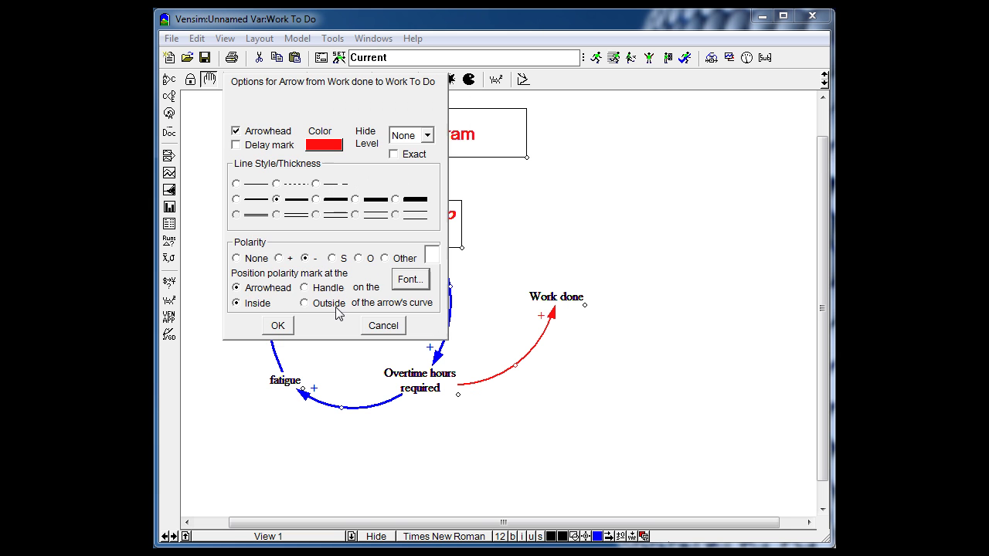
pyautogui.click(281, 327)
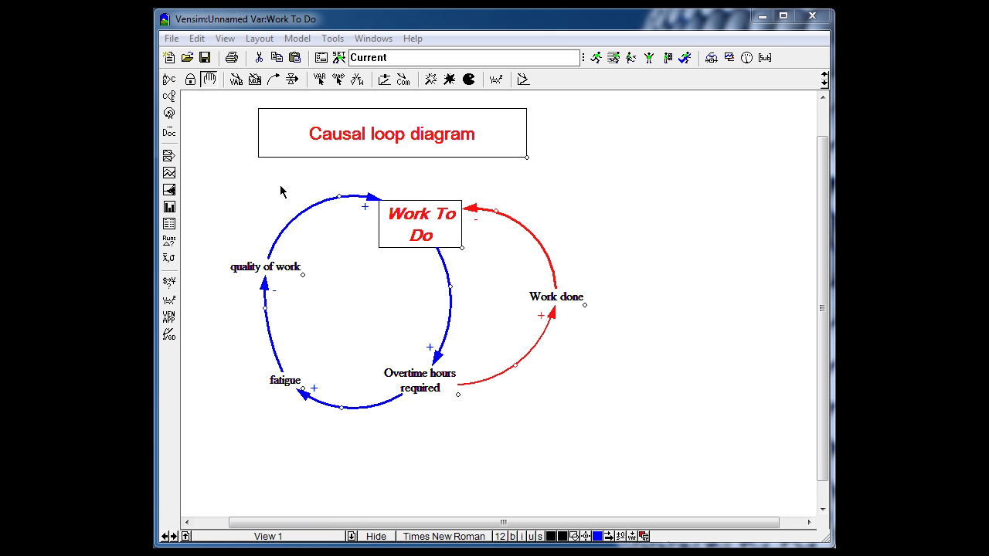
# Select both feedback loops and move them lower beneath the title, then pick the Sketch Comment tool
pyautogui.click(204, 186)
pyautogui.moveTo(550, 366); pyautogui.dragTo(599, 445)
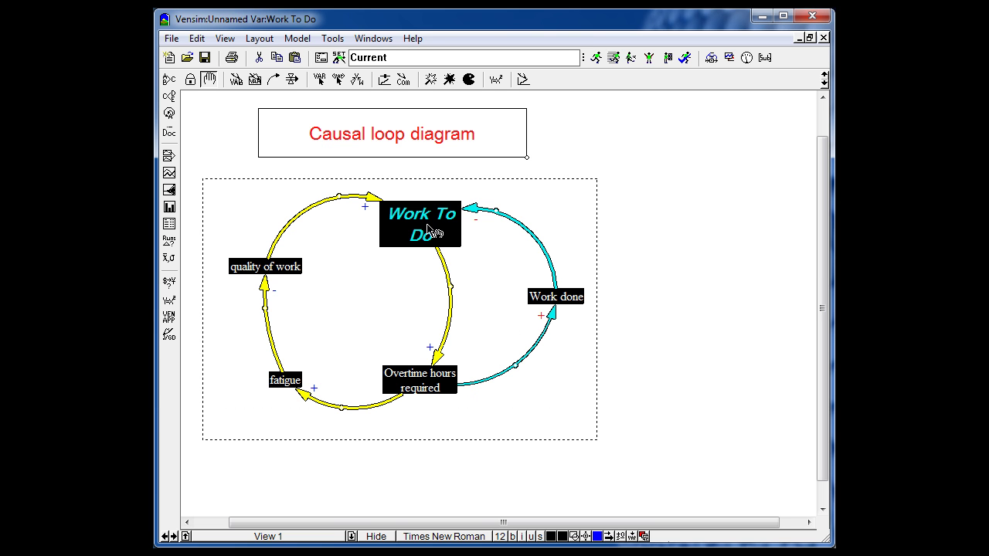
pyautogui.moveTo(428, 224); pyautogui.dragTo(426, 283)
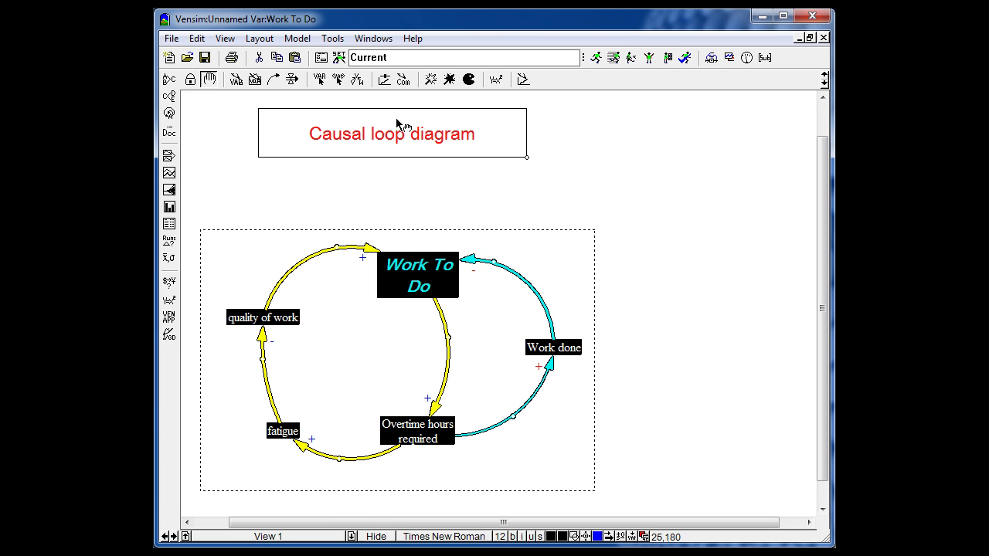
pyautogui.click(405, 80)
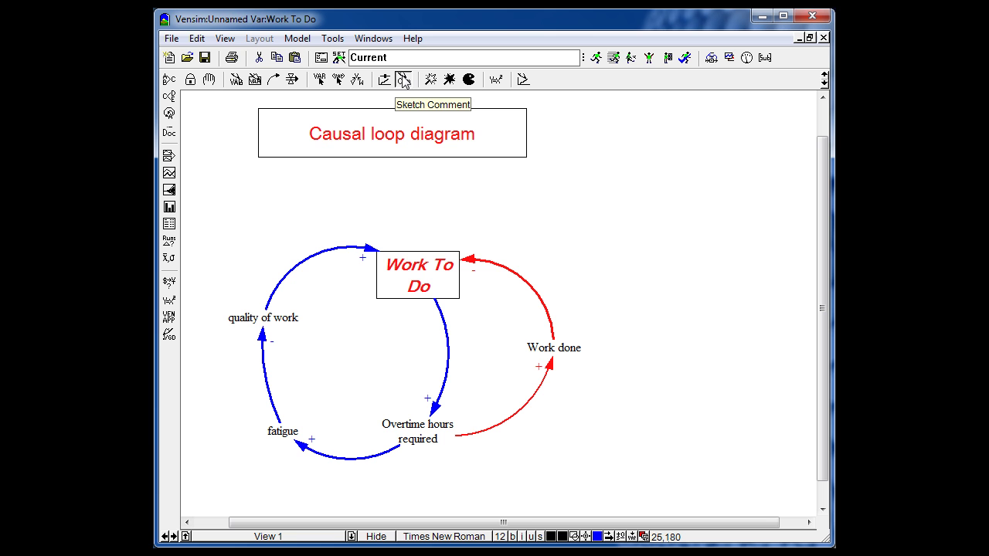
# Add the comment 'Work To Do Project Model' in 16-point blue, bold, underlined Arial Unicode MS
pyautogui.click(327, 197)
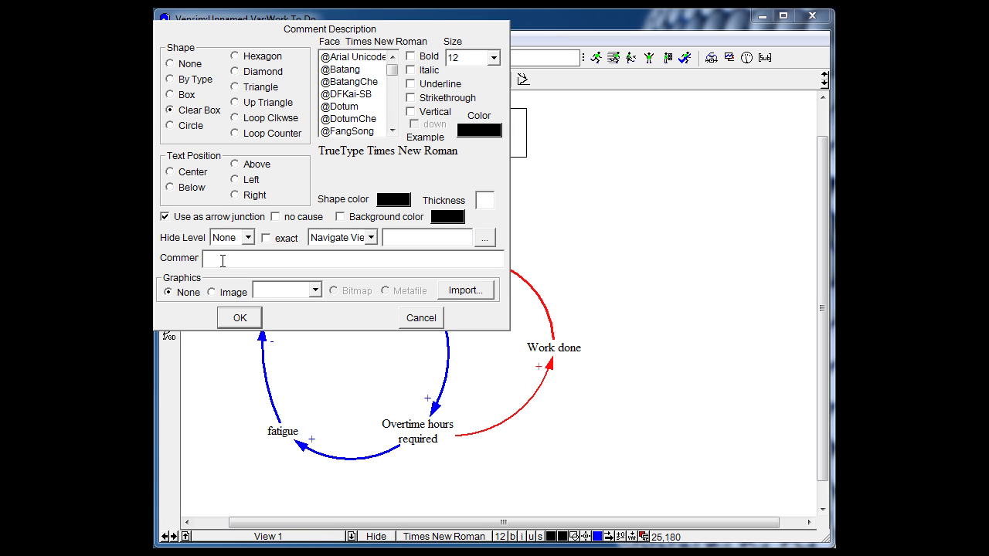
pyautogui.write('Work To Do Project Model')
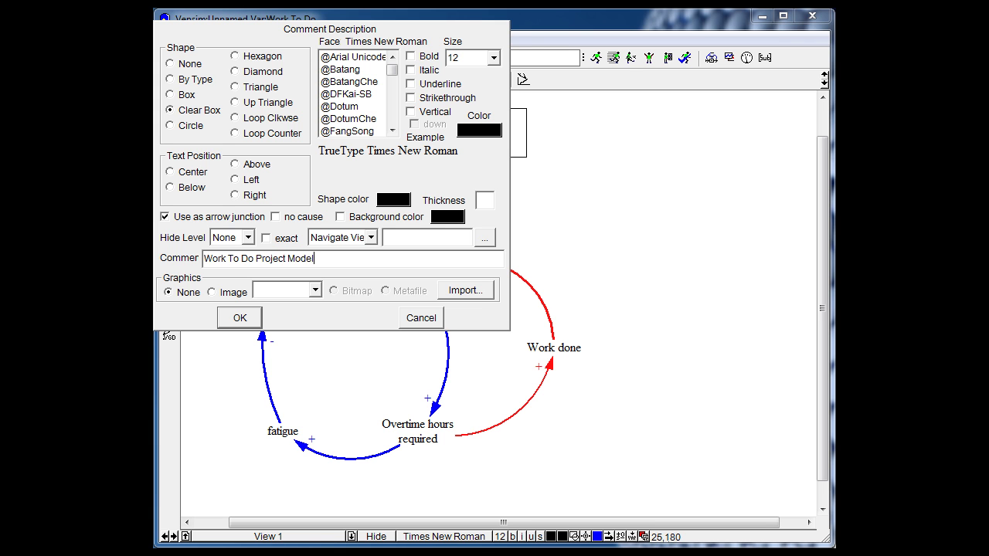
pyautogui.click(493, 58)
pyautogui.click(459, 104)
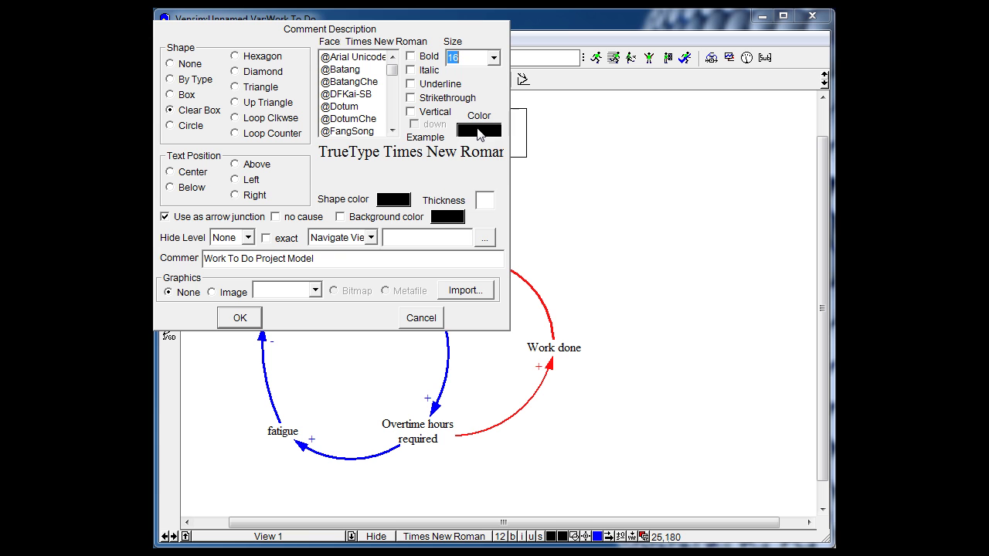
pyautogui.click(480, 133)
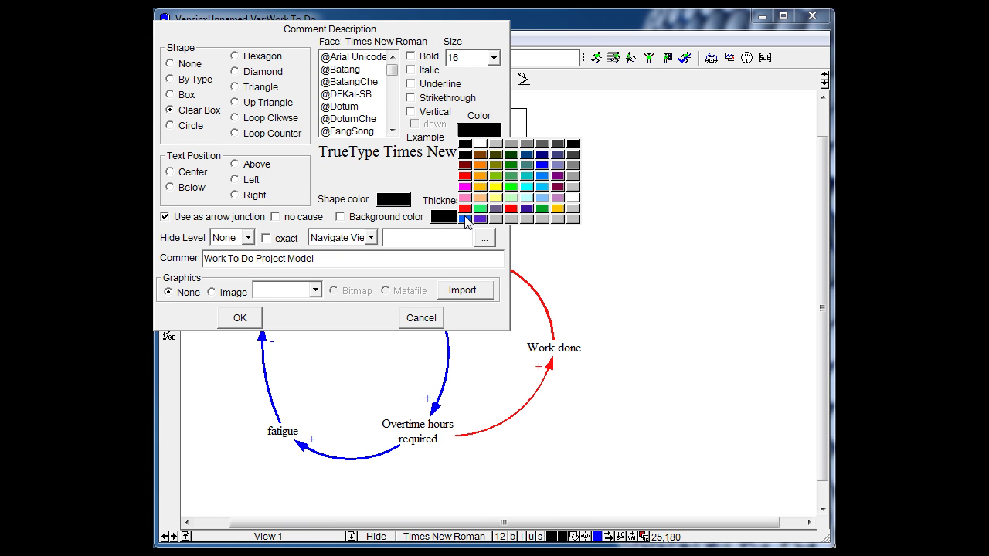
pyautogui.click(465, 219)
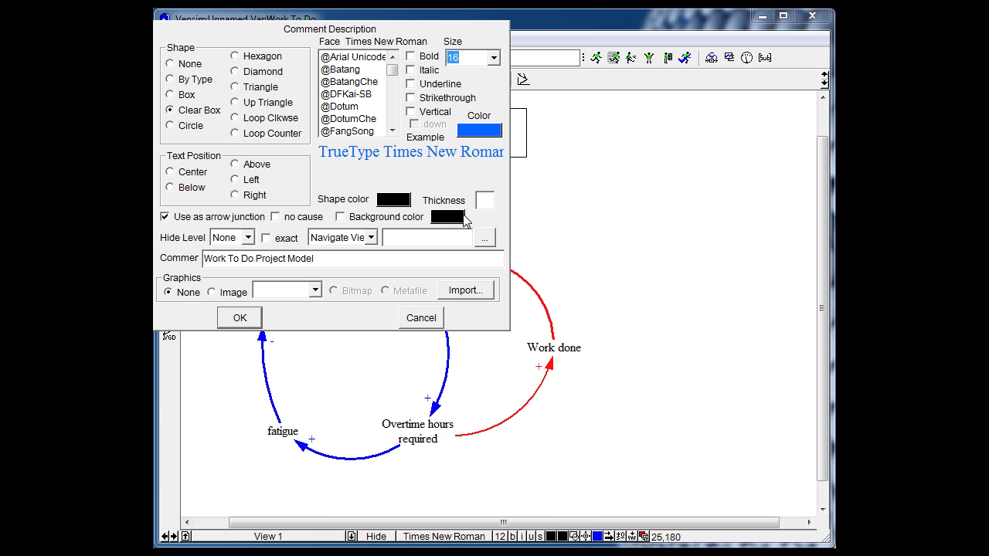
pyautogui.click(355, 60)
pyautogui.click(410, 57)
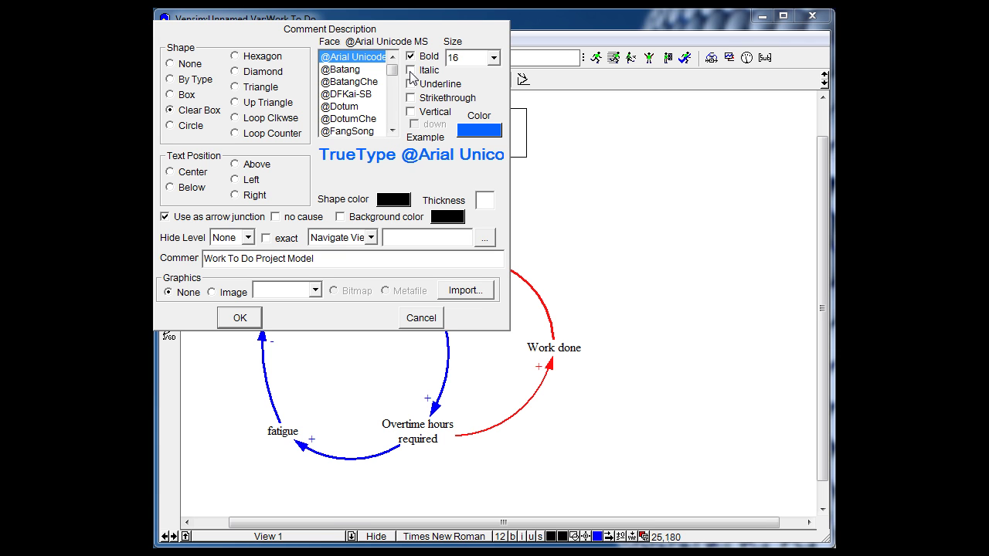
pyautogui.click(410, 71)
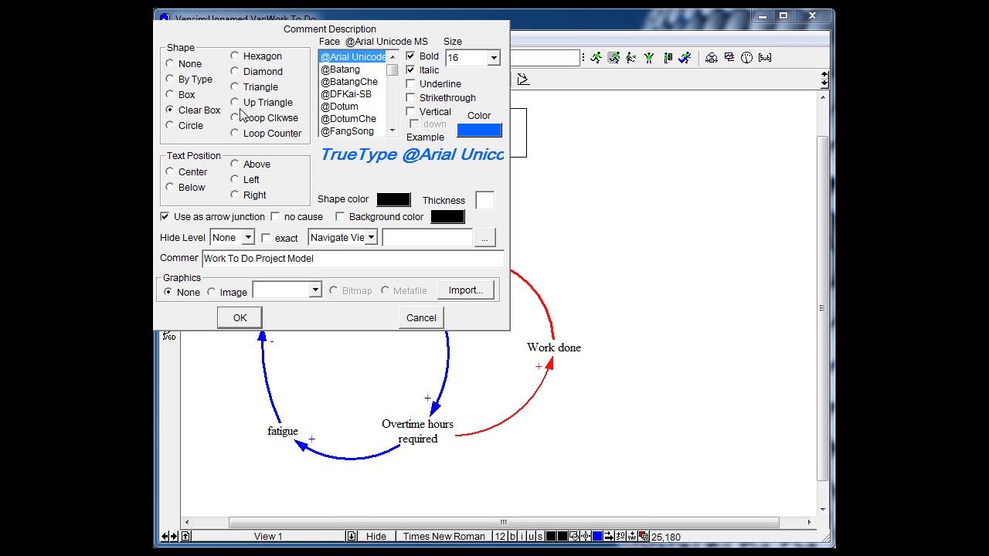
pyautogui.click(410, 83)
pyautogui.click(410, 70)
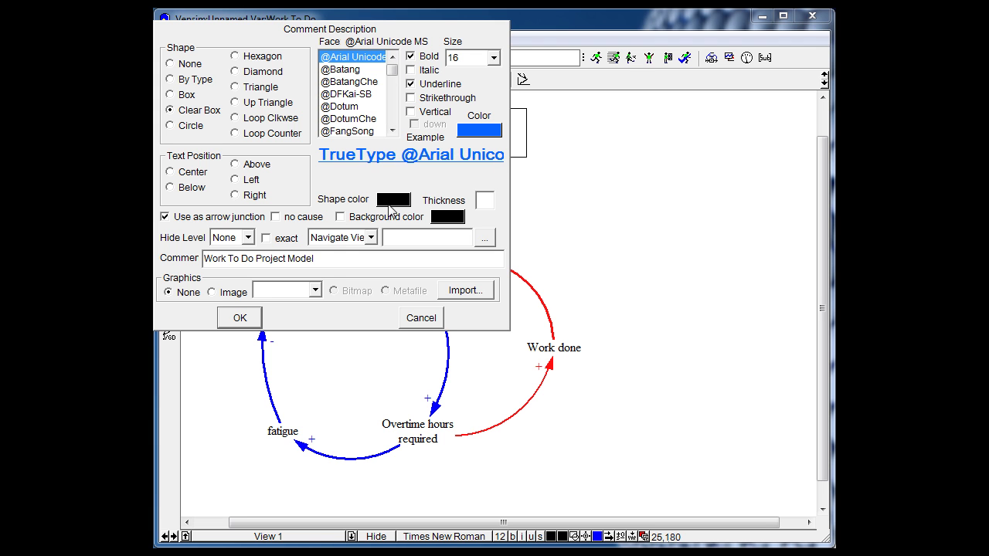
pyautogui.click(240, 317)
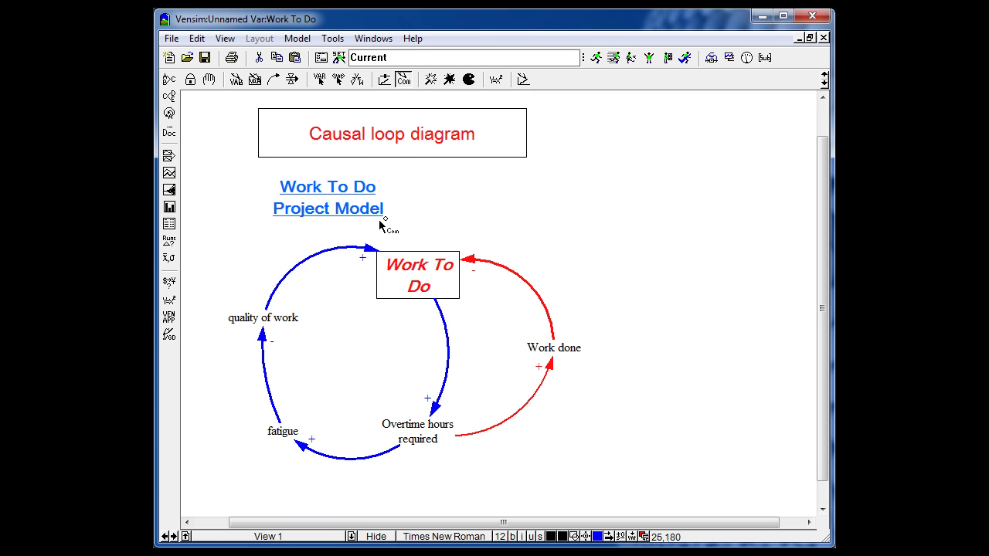
# Stretch the subtitle's corner rightward so 'Work To Do Project Model' fits on one line
pyautogui.moveTo(386, 222); pyautogui.dragTo(506, 212)
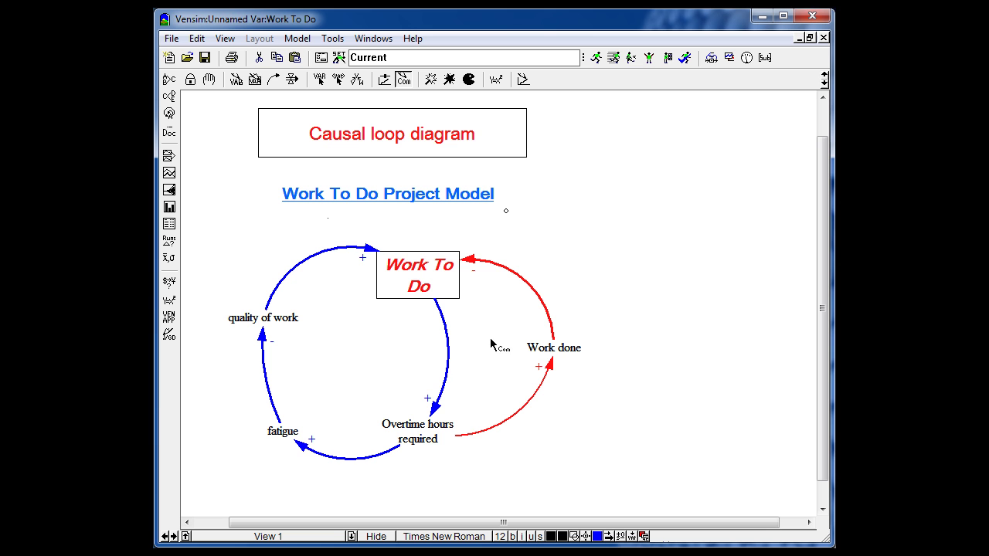
# Add a comment in the left loop: blue + cross image inside a blue Loop Clkwse shape
pyautogui.click(349, 357)
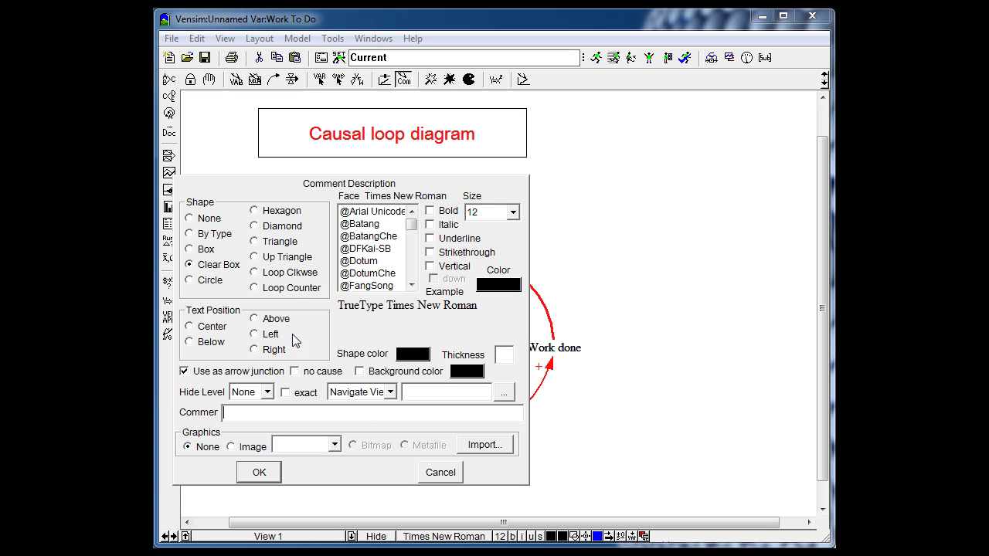
pyautogui.click(231, 447)
pyautogui.click(334, 445)
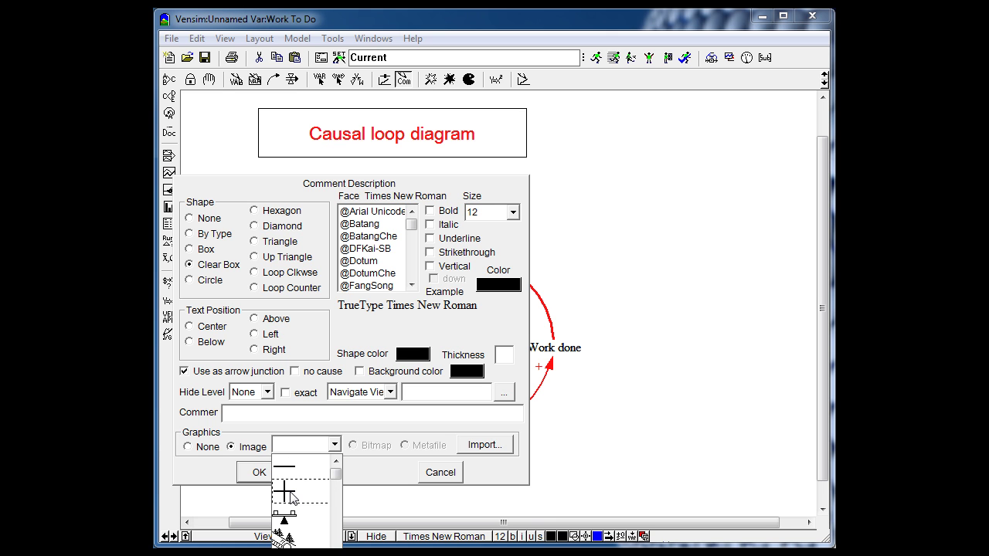
pyautogui.click(289, 494)
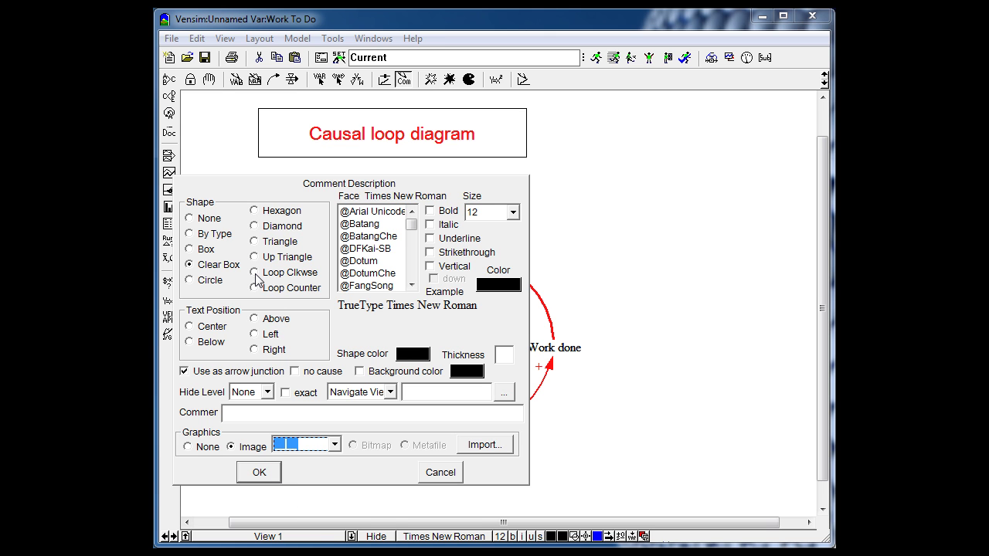
pyautogui.click(258, 276)
pyautogui.click(498, 285)
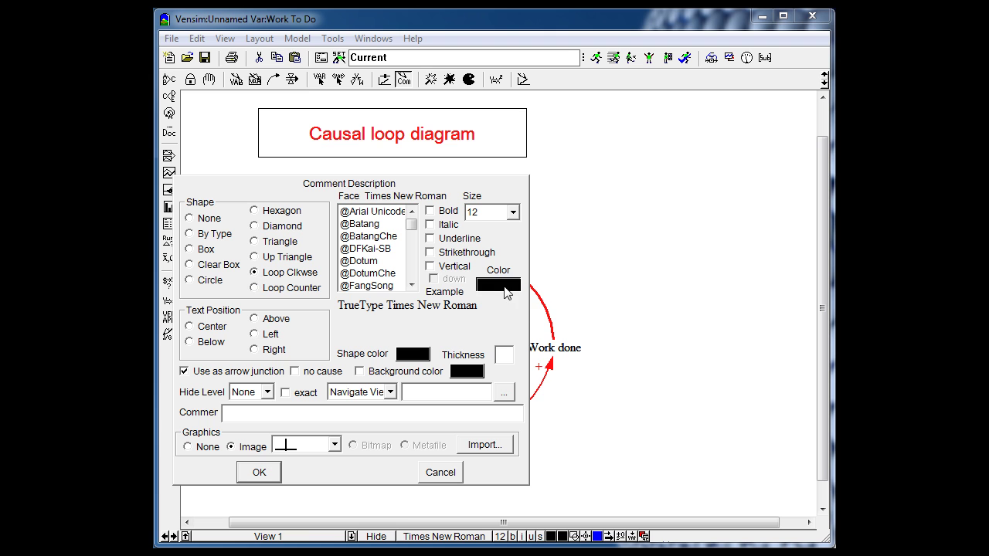
pyautogui.click(484, 373)
pyautogui.click(412, 354)
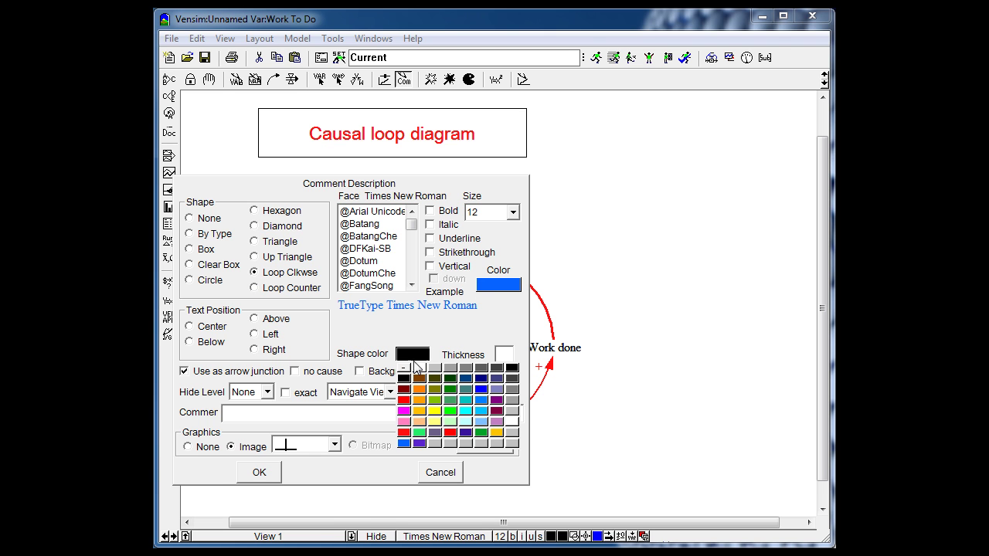
pyautogui.click(403, 444)
pyautogui.click(247, 476)
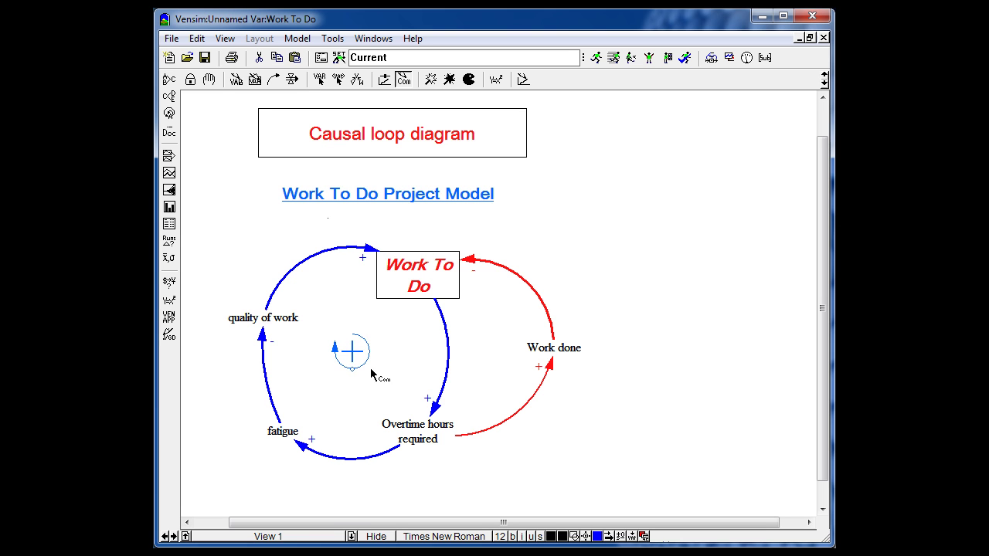
# Add a comment in the right loop: red minus-line image inside a red counter-clockwise loop shape
pyautogui.click(490, 354)
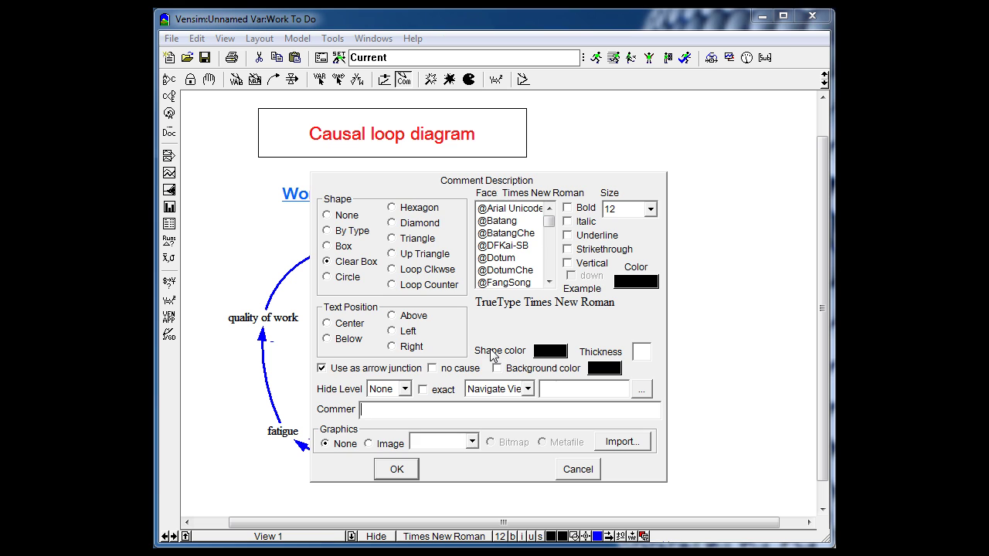
pyautogui.click(393, 442)
pyautogui.click(471, 441)
pyautogui.click(434, 467)
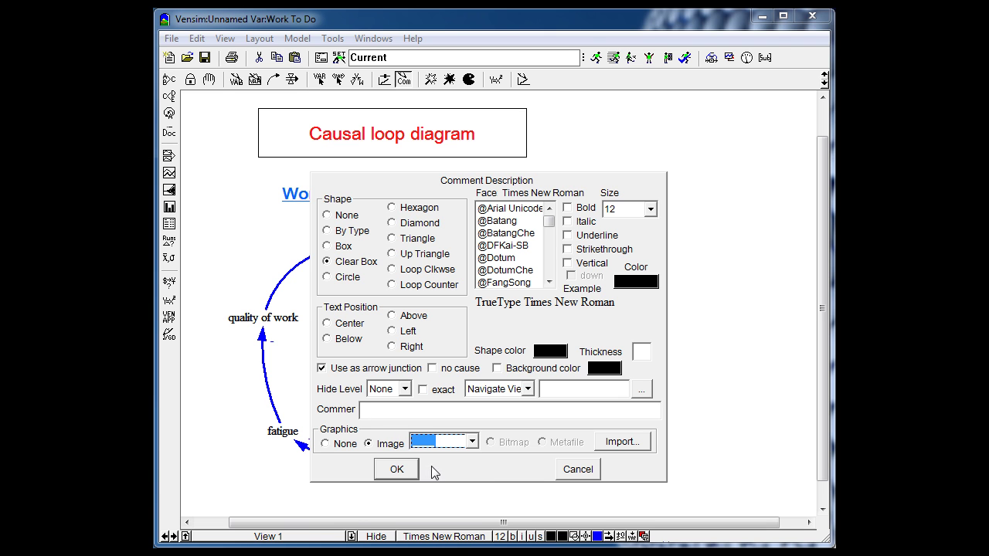
pyautogui.click(552, 352)
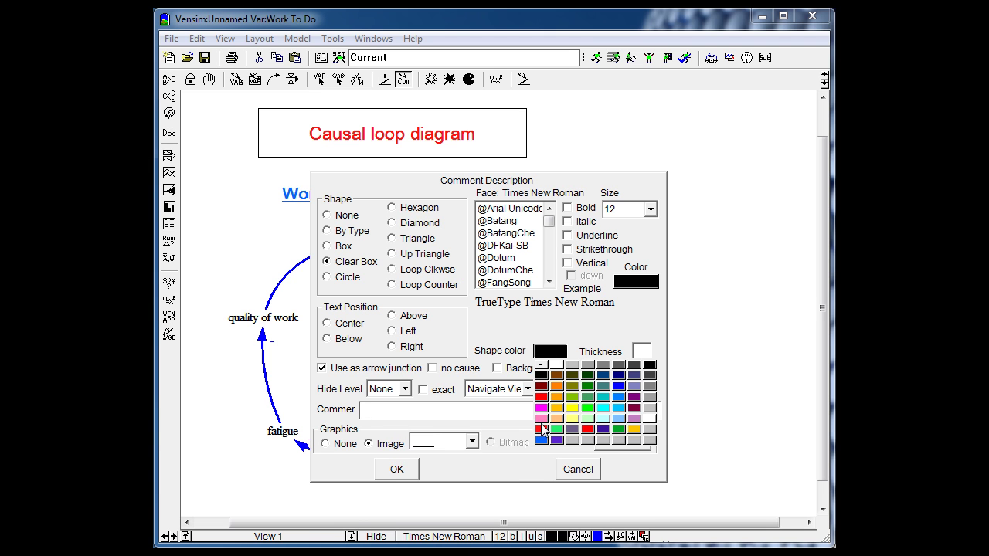
pyautogui.click(542, 429)
pyautogui.click(629, 282)
pyautogui.click(620, 359)
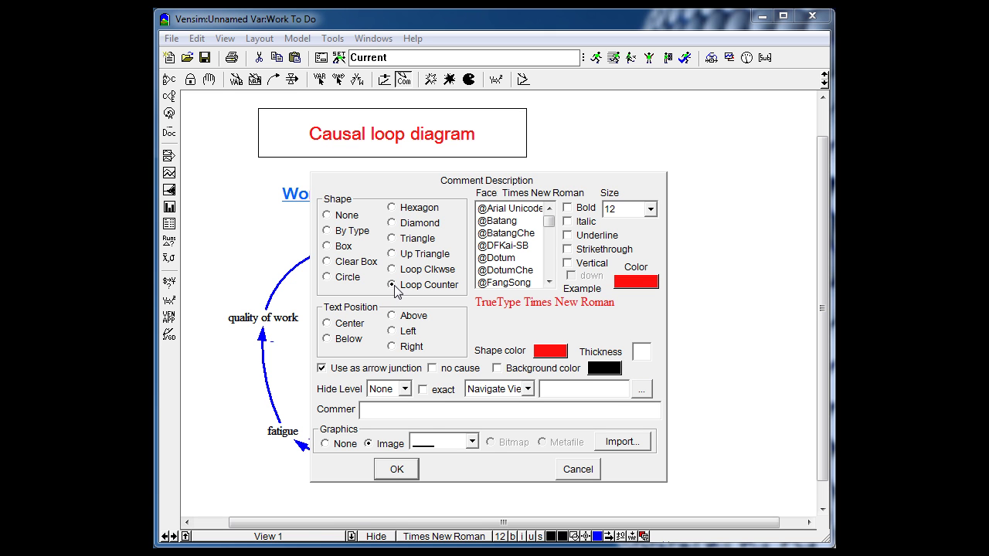
pyautogui.click(400, 467)
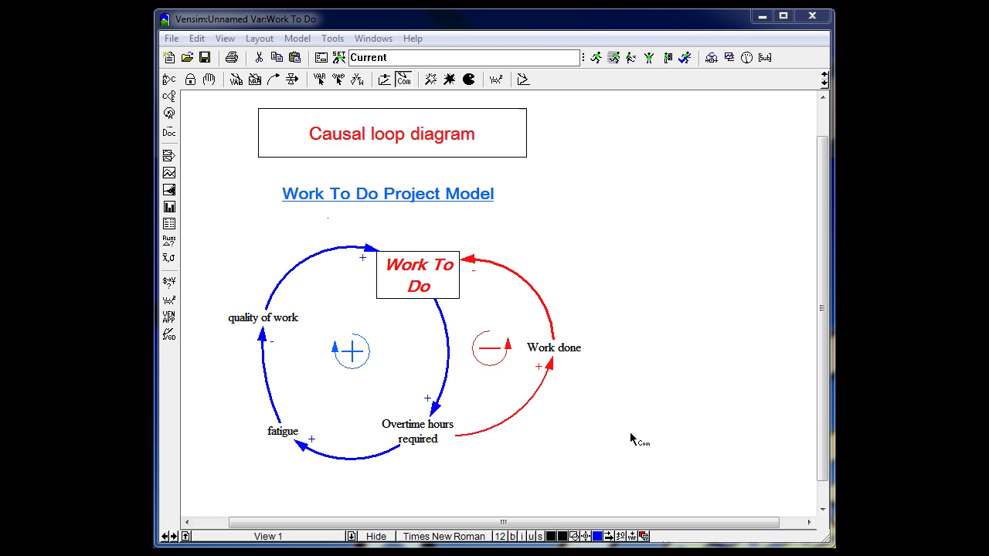
pyautogui.click(237, 80)
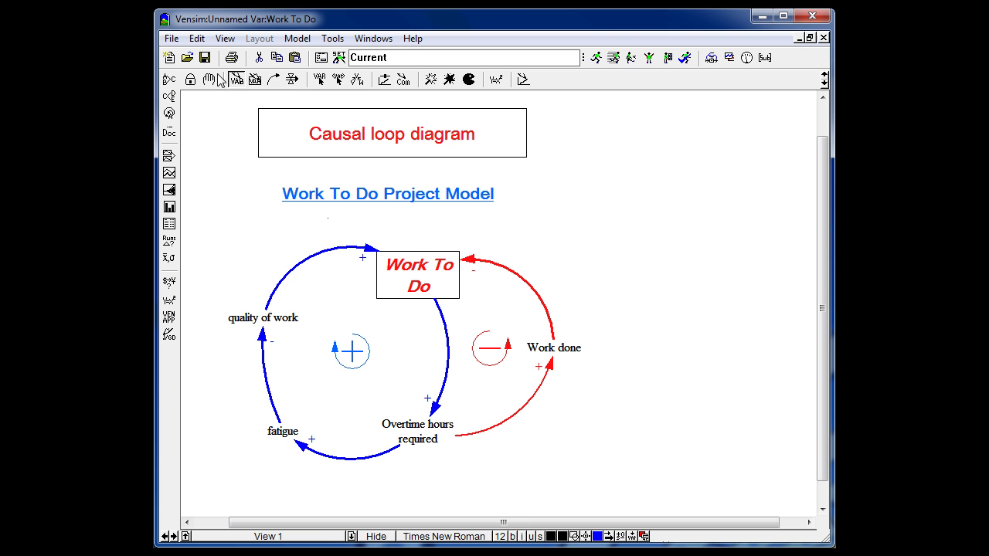
pyautogui.click(171, 39)
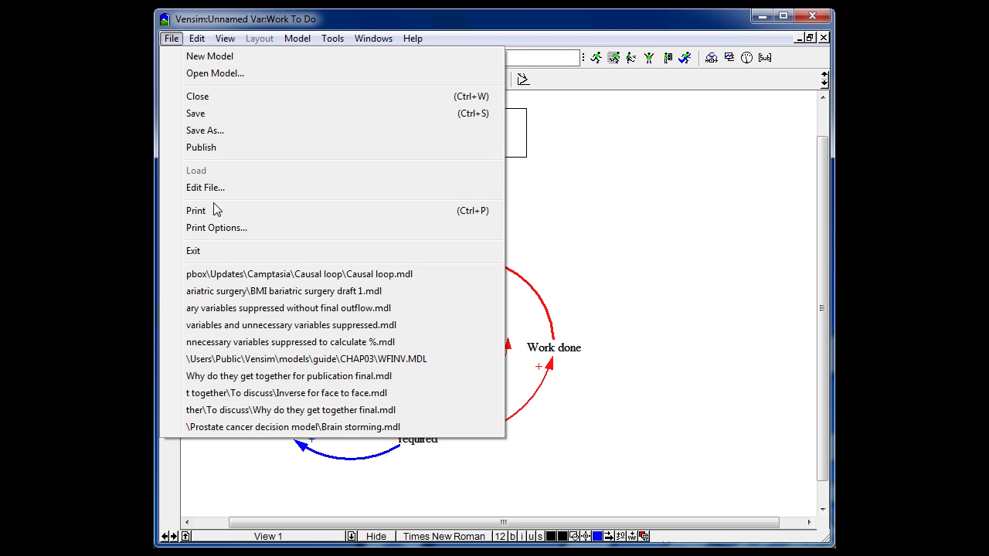
pyautogui.click(186, 210)
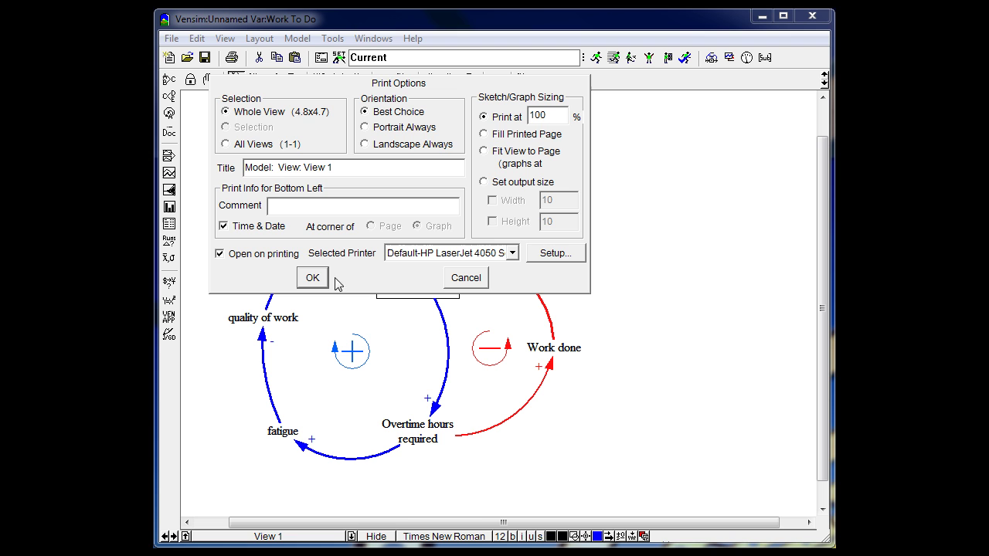
pyautogui.click(465, 280)
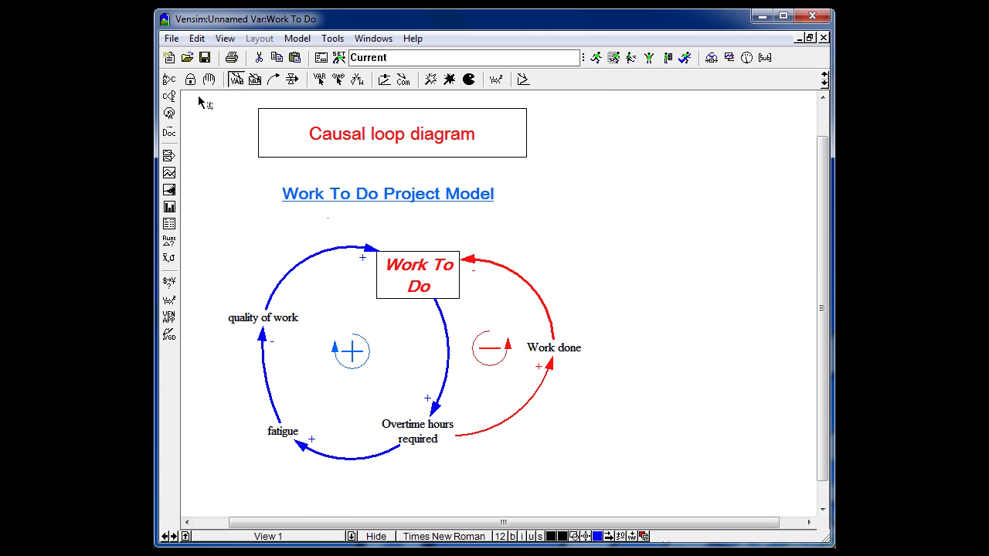
# With the Move/Size tool, drag a box around the title, subtitle, both loops and loop symbols
pyautogui.click(209, 79)
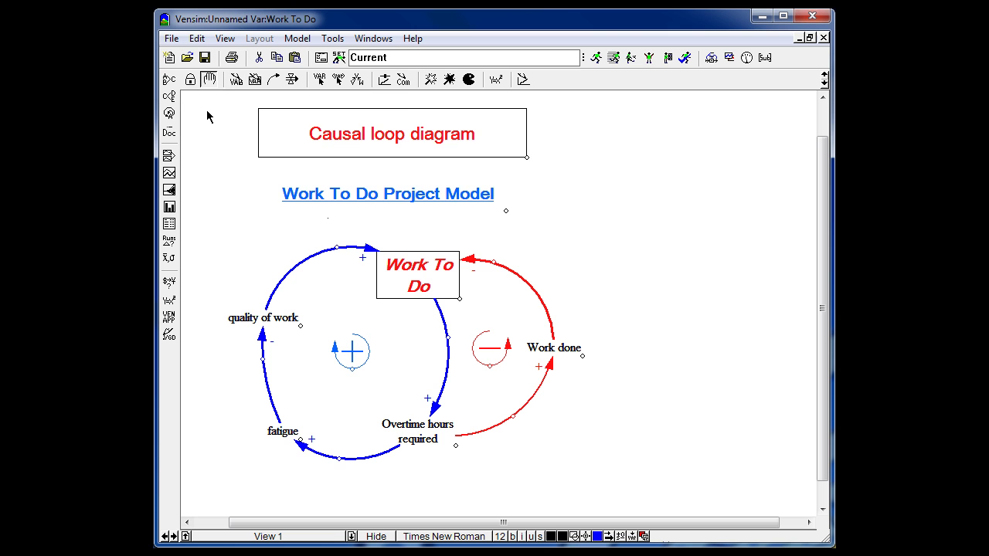
pyautogui.moveTo(190, 100); pyautogui.dragTo(620, 491)
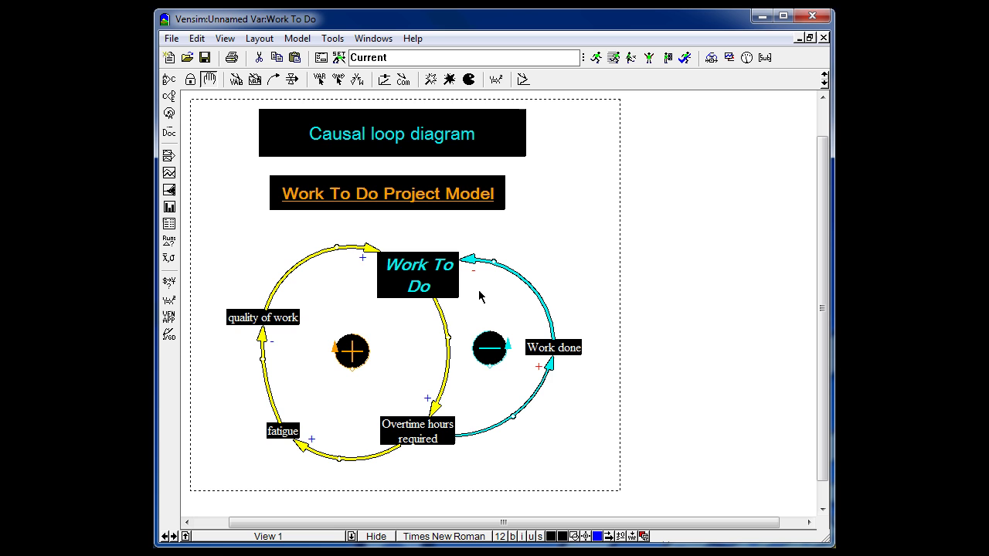